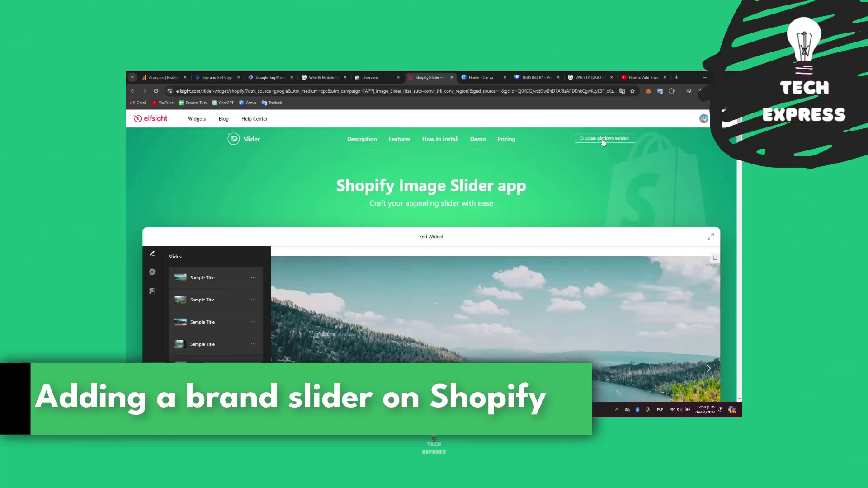
- Search Google for Shopify in a fresh browser tab
{"action": "left_click", "coordinate": [422, 140]}
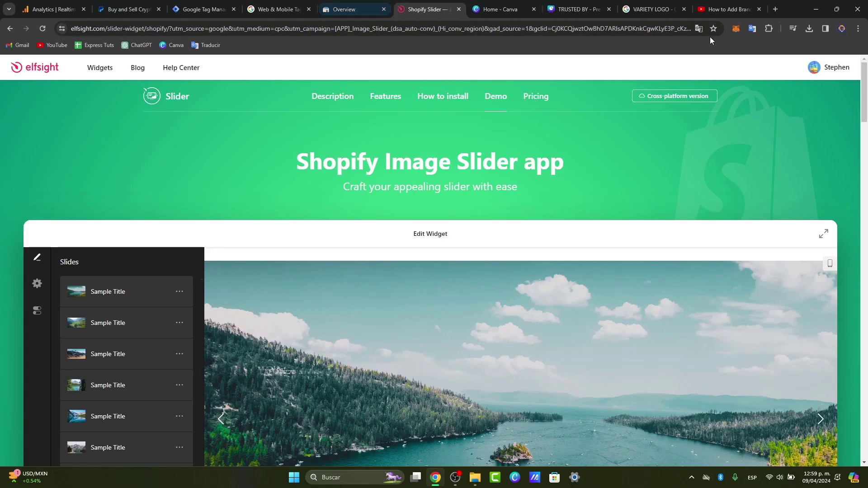
{"action": "left_click", "coordinate": [775, 9]}
{"action": "type", "text": "shopi"}
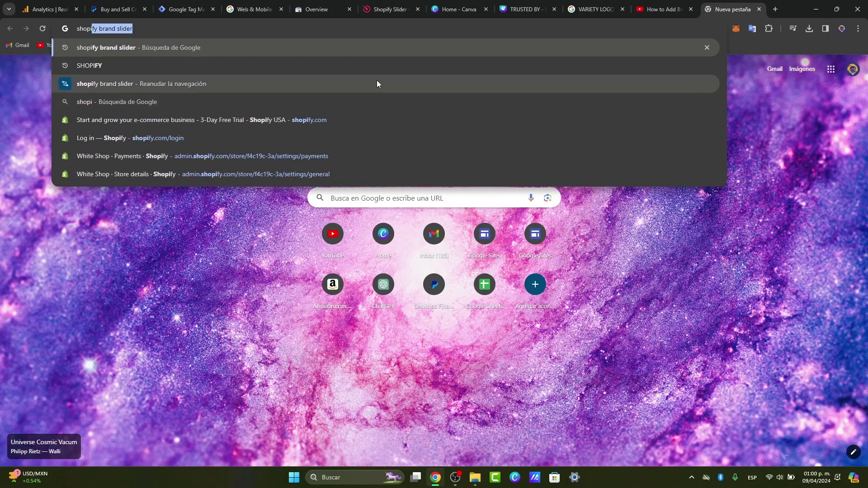
{"action": "left_click", "coordinate": [378, 72]}
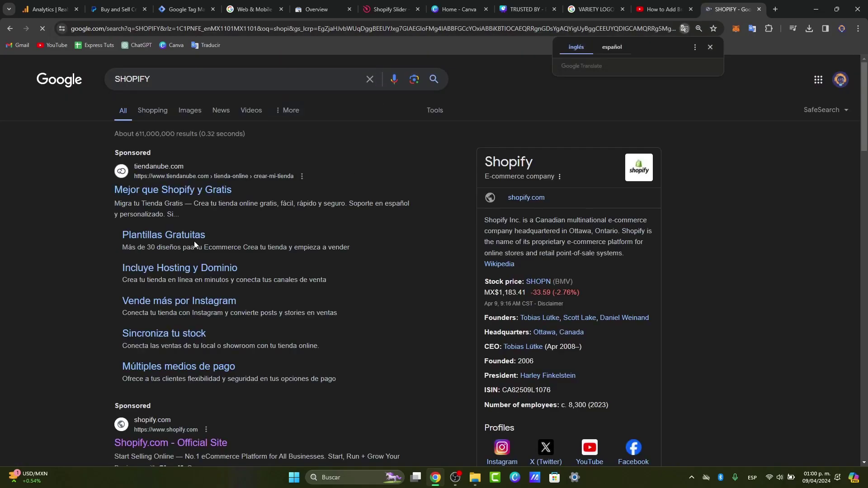
- Go to the Shopify store admin and search the App Store for 'brand l'
{"action": "left_click", "coordinate": [166, 448]}
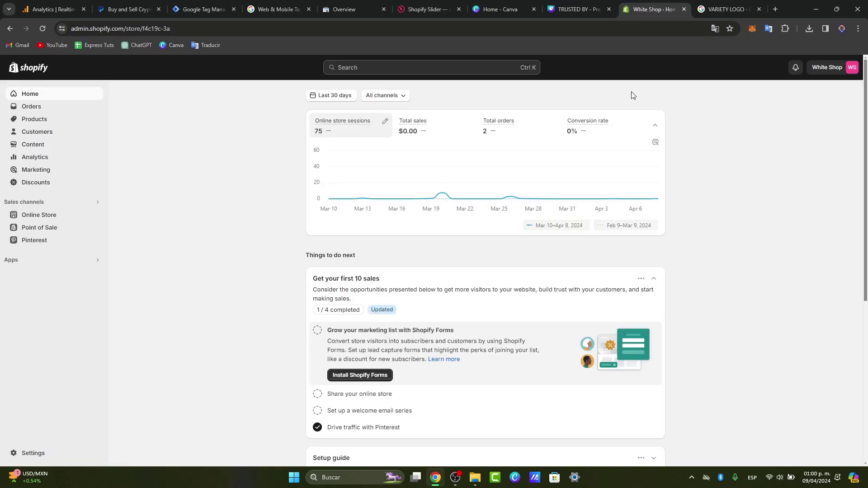
{"action": "left_click", "coordinate": [47, 259]}
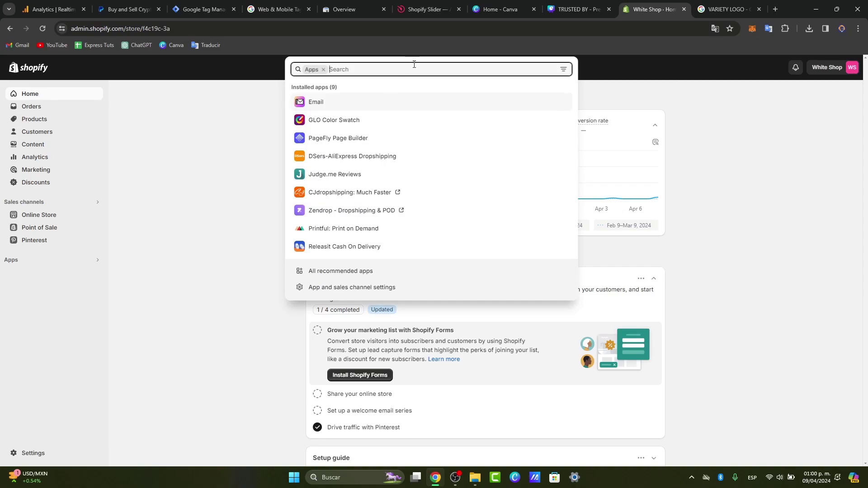
{"action": "type", "text": "brand l"}
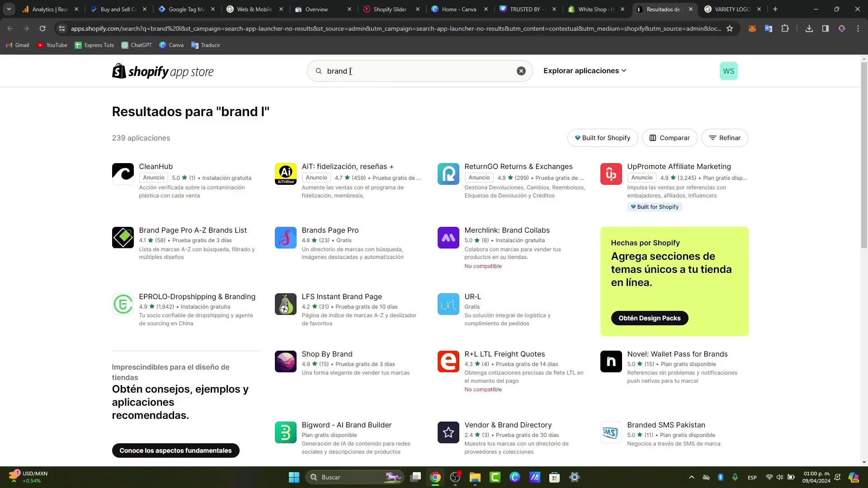
- Change the App Store search query to 'brand slide' and run it
{"action": "left_click", "coordinate": [357, 72]}
{"action": "key", "text": "BackSpace"}
{"action": "type", "text": "slide"}
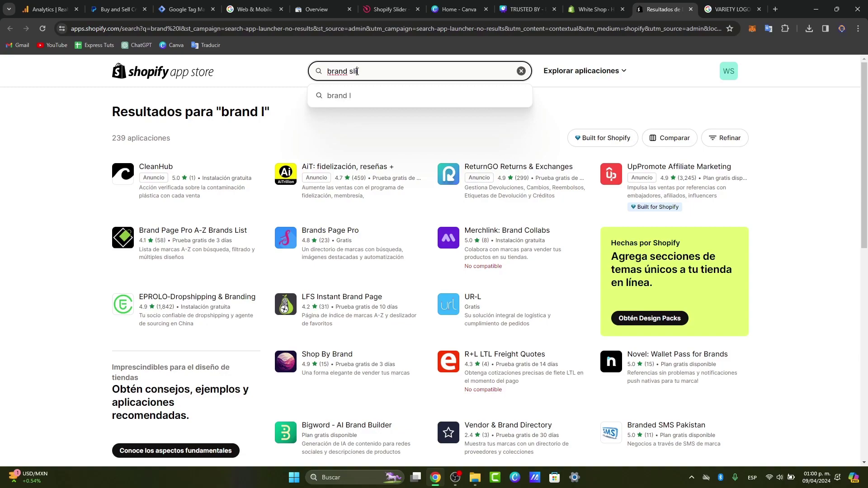
{"action": "key", "text": "Return"}
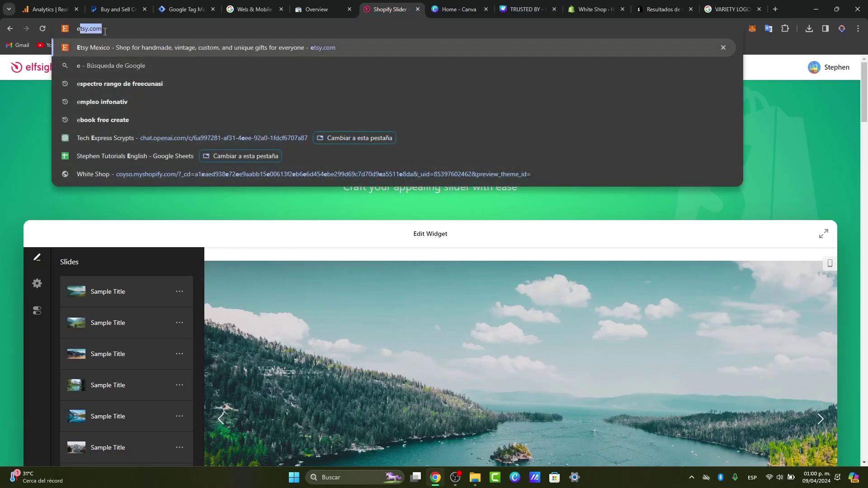
- Correct the address and load elfsight.com
{"action": "key", "text": "BackSpace"}
{"action": "type", "text": "sight"}
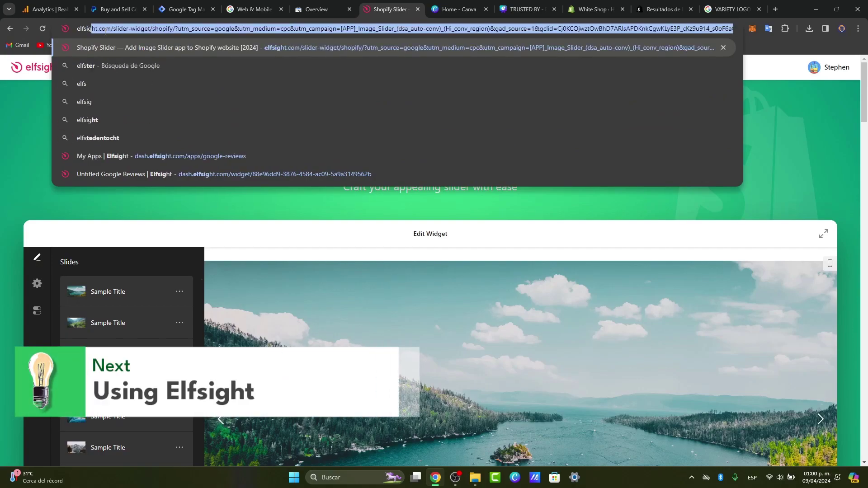
{"action": "type", "text": ".com"}
{"action": "key", "text": "Return"}
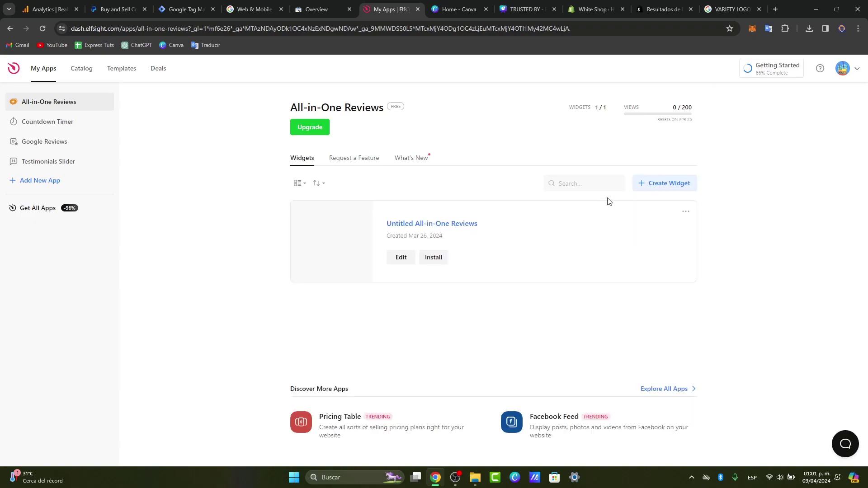
- Log out of the Elfsight account and sign in with the other Google account
{"action": "left_click", "coordinate": [856, 72]}
{"action": "left_click", "coordinate": [798, 179]}
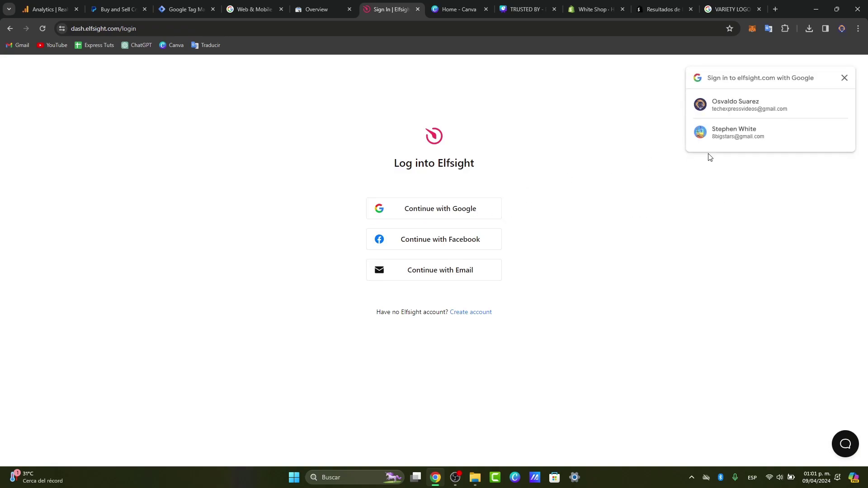
{"action": "left_click", "coordinate": [770, 109]}
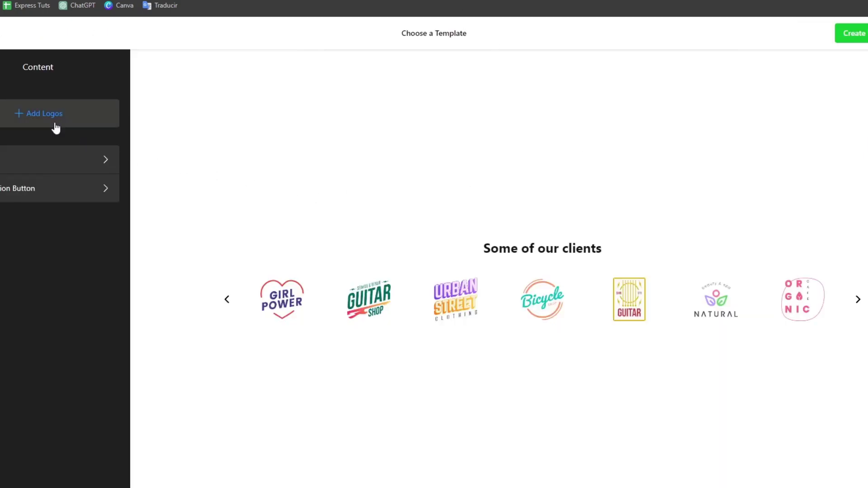
- In Header settings, replace the title 'Some of our clients' with 'Trusted by'
{"action": "left_click", "coordinate": [42, 164]}
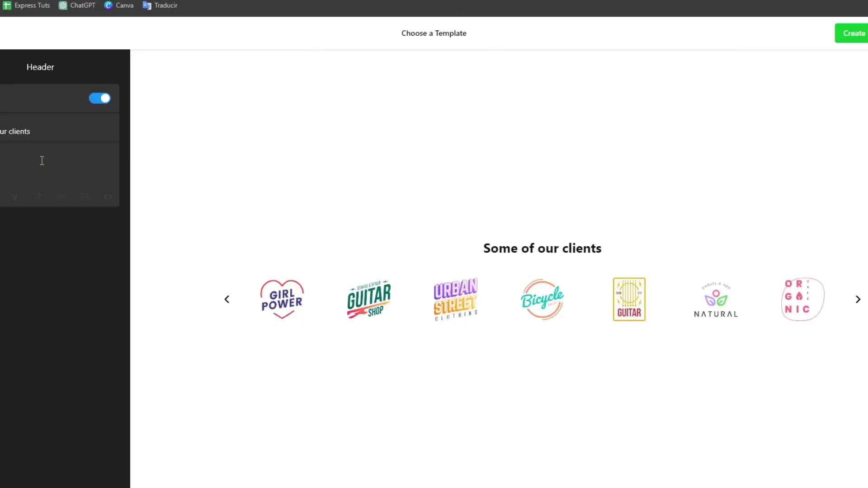
{"action": "triple_click", "coordinate": [44, 132]}
{"action": "key", "text": "BackSpace"}
{"action": "type", "text": "Truse"}
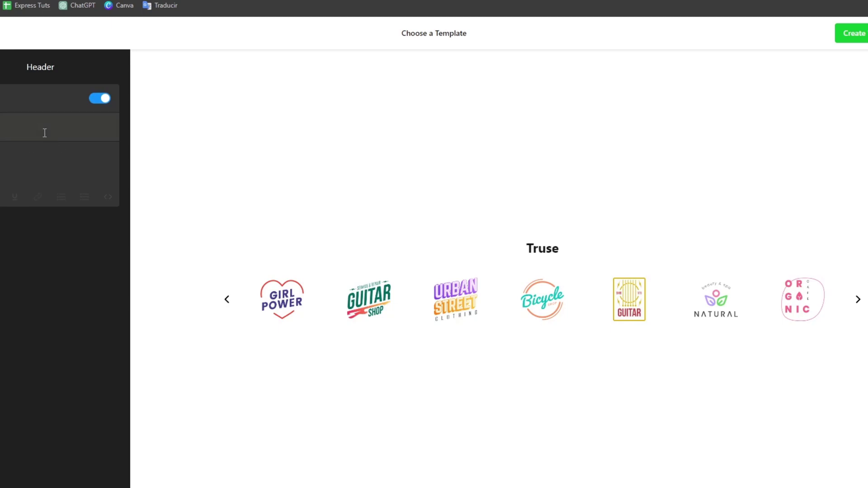
{"action": "key", "text": "BackSpace"}
{"action": "type", "text": "ted by"}
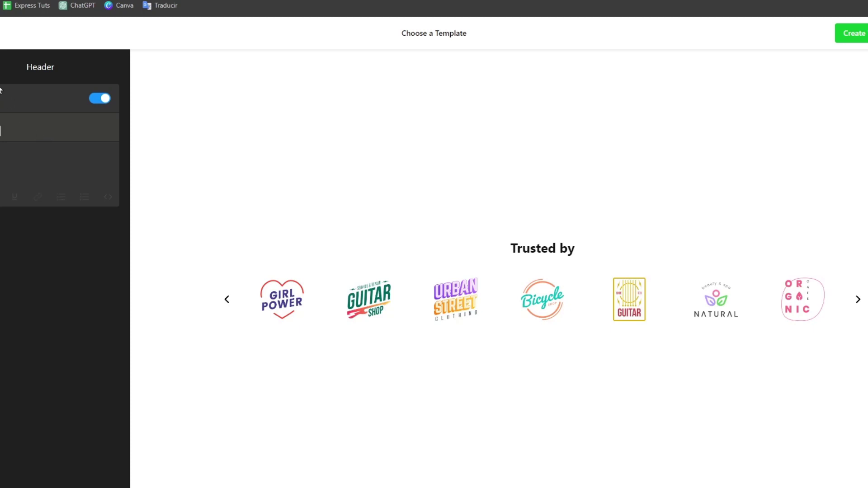
{"action": "left_click", "coordinate": [0, 67]}
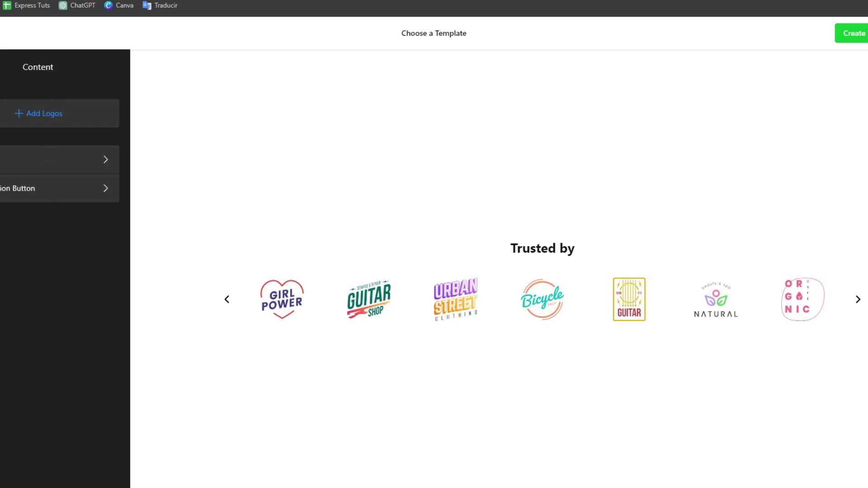
- Open Add Logos, browse files without choosing any, then select the files in the TRUSTED BY folder
{"action": "left_click", "coordinate": [2, 117]}
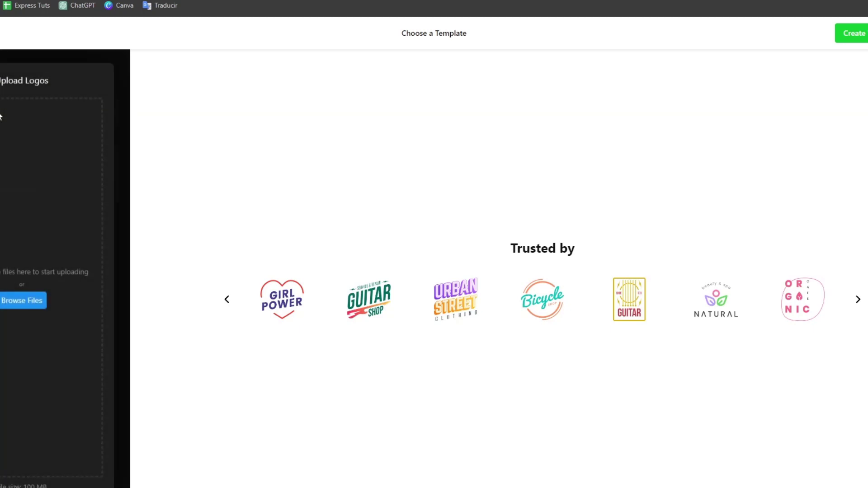
{"action": "left_click", "coordinate": [39, 300]}
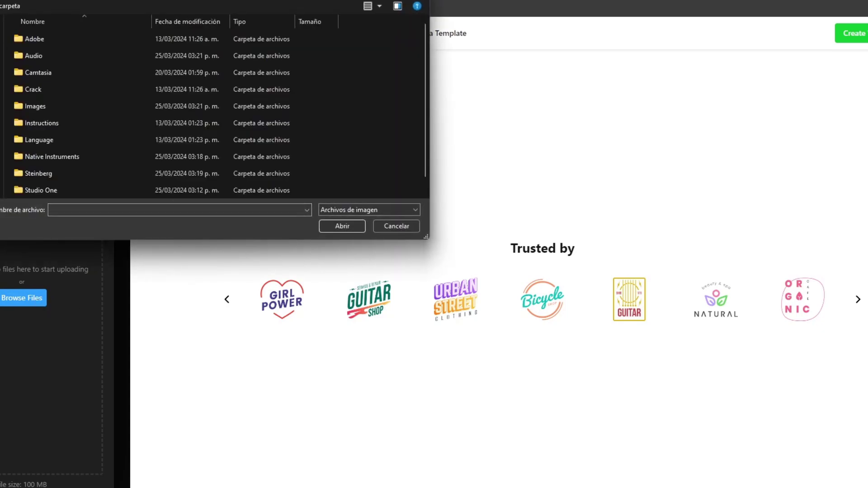
{"action": "left_click", "coordinate": [9, 84]}
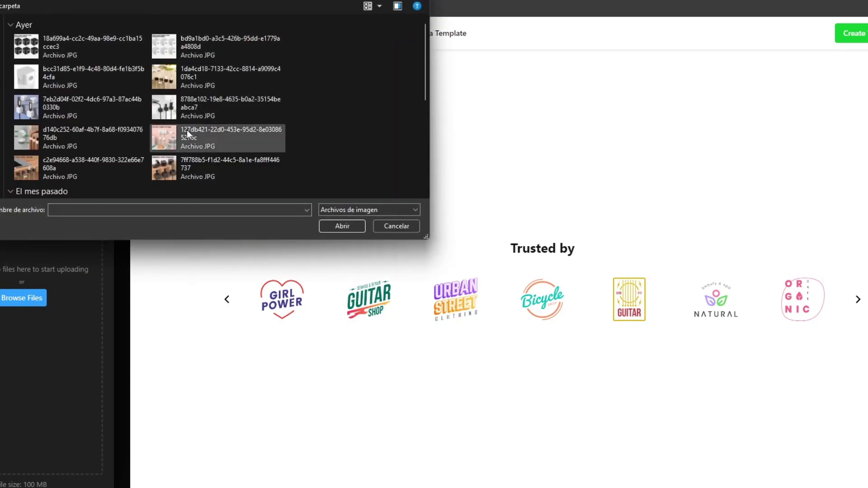
{"action": "scroll", "coordinate": [276, 147], "scroll_direction": "down", "scroll_amount": 3}
{"action": "scroll", "coordinate": [276, 148], "scroll_direction": "up", "scroll_amount": 3}
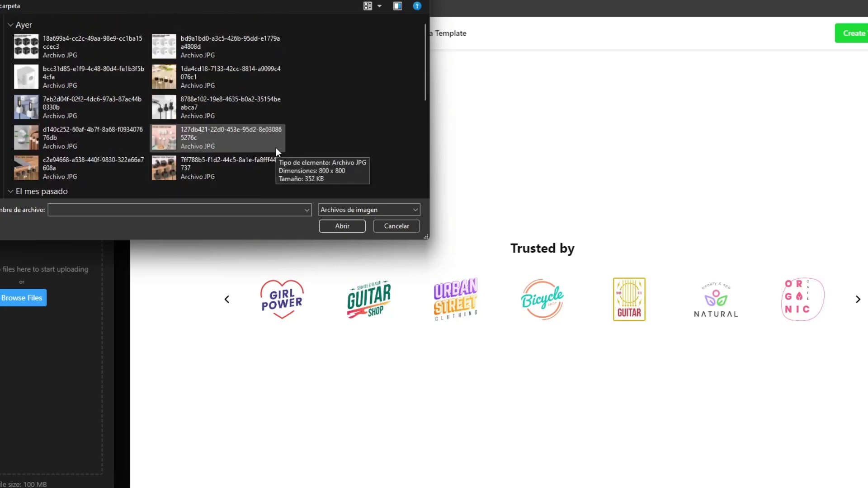
{"action": "left_click", "coordinate": [386, 227]}
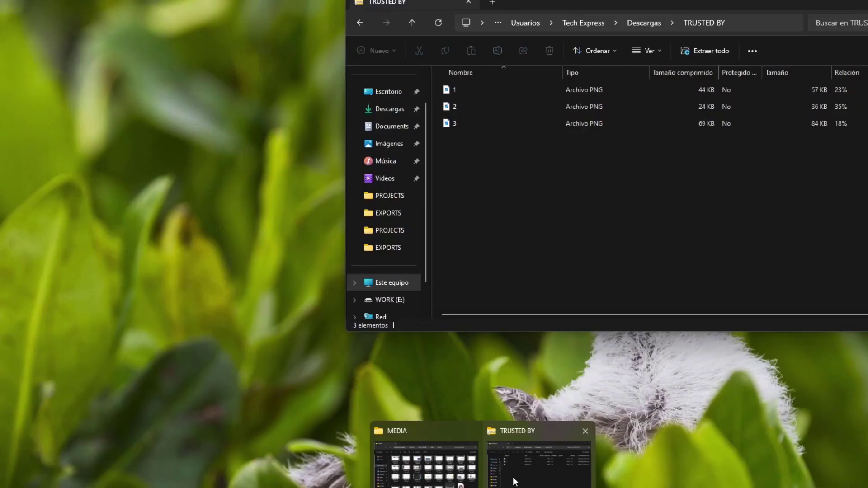
{"action": "left_click", "coordinate": [540, 456]}
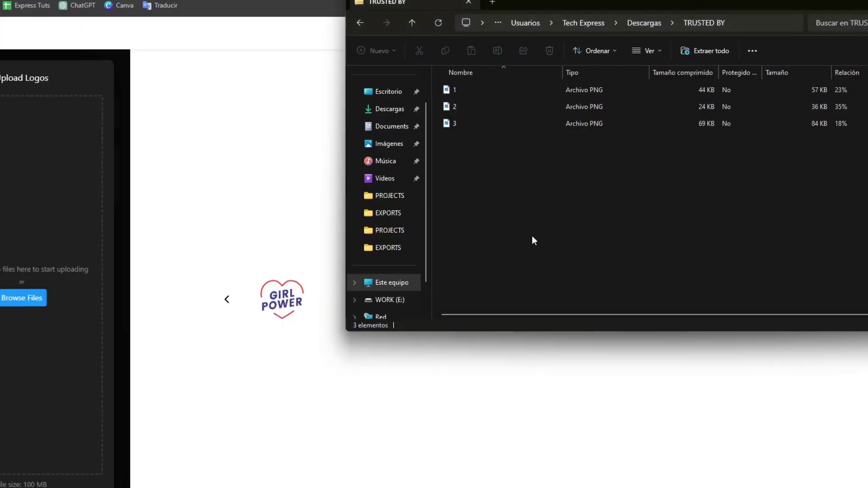
{"action": "left_click_drag", "start_coordinate": [515, 177], "coordinate": [53, 265]}
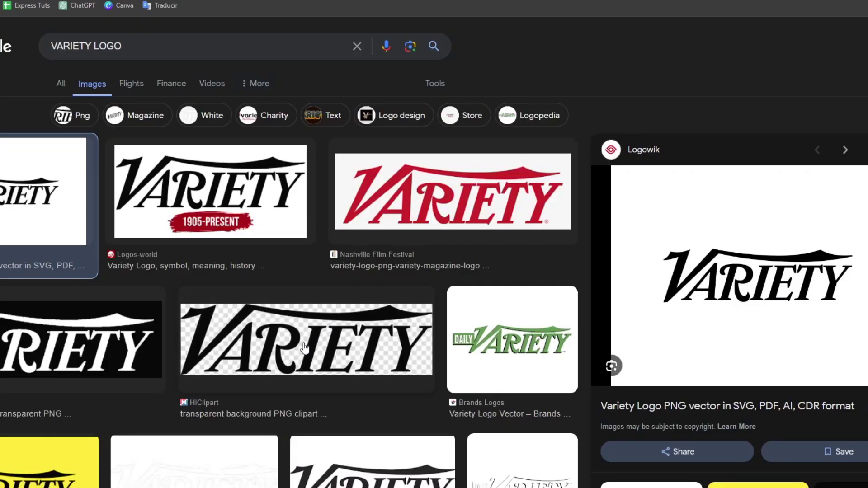
- Save the transparent Logos-world Variety logo from Google Images as Variety-Logo.png
{"action": "right_click", "coordinate": [772, 299]}
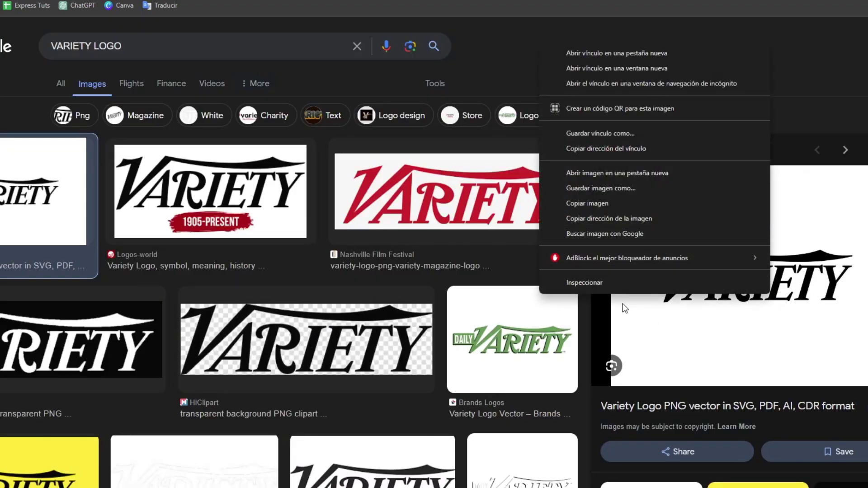
{"action": "scroll", "coordinate": [604, 370], "scroll_direction": "down", "scroll_amount": 4}
{"action": "left_click", "coordinate": [676, 318]}
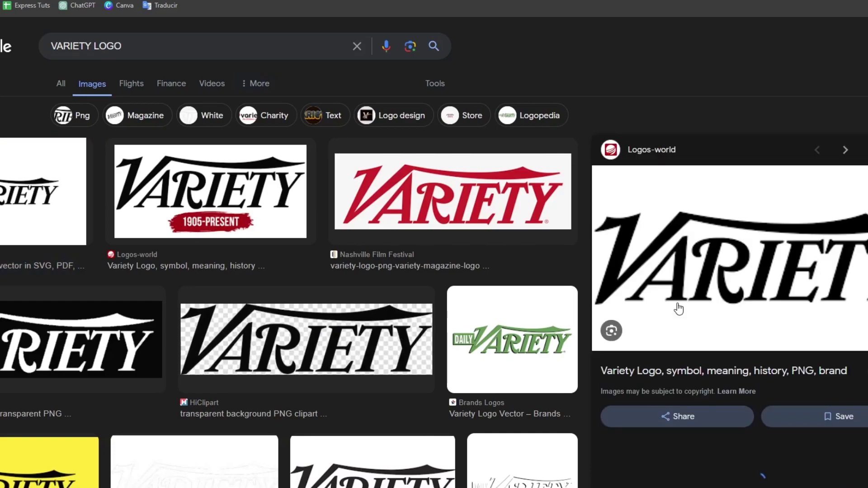
{"action": "right_click", "coordinate": [773, 304]}
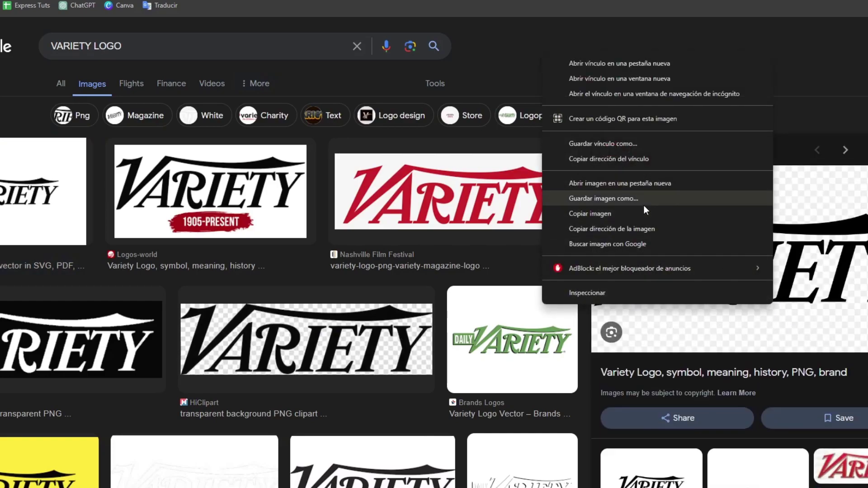
{"action": "left_click", "coordinate": [627, 199]}
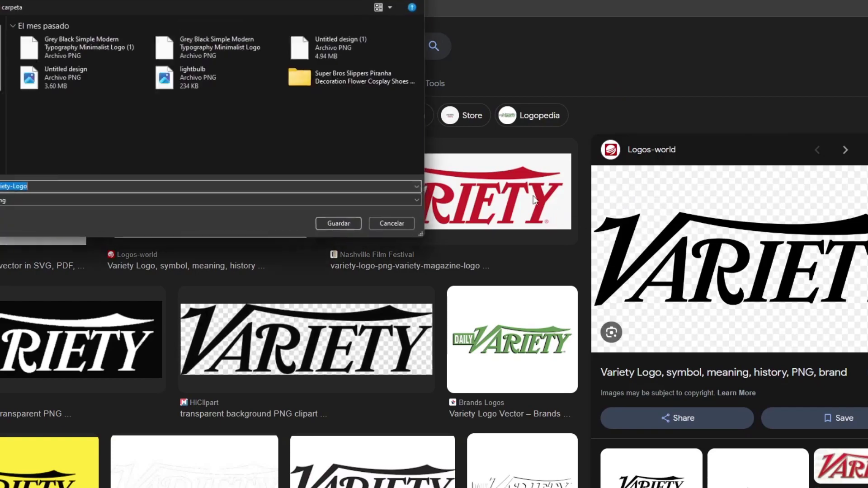
{"action": "left_click", "coordinate": [347, 228]}
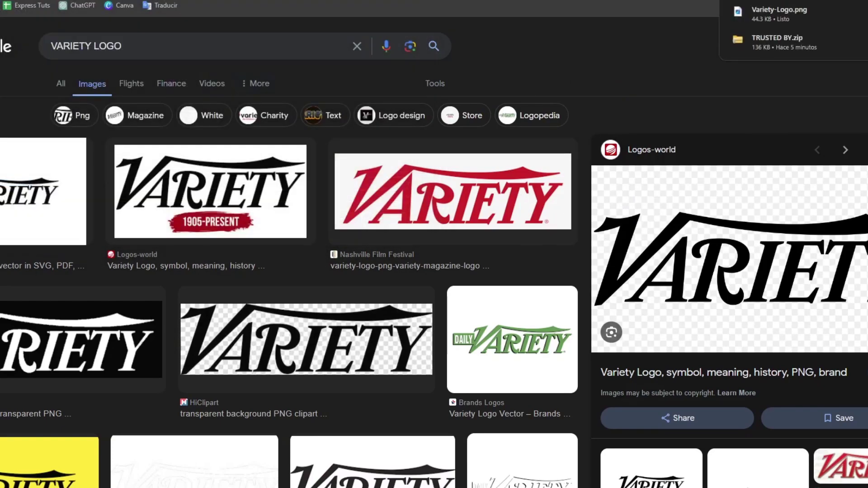
- Upload Variety-Logo.png to the slider and start replacing the VARIETY LOGO image search
{"action": "key", "text": "ctrl+Tab"}
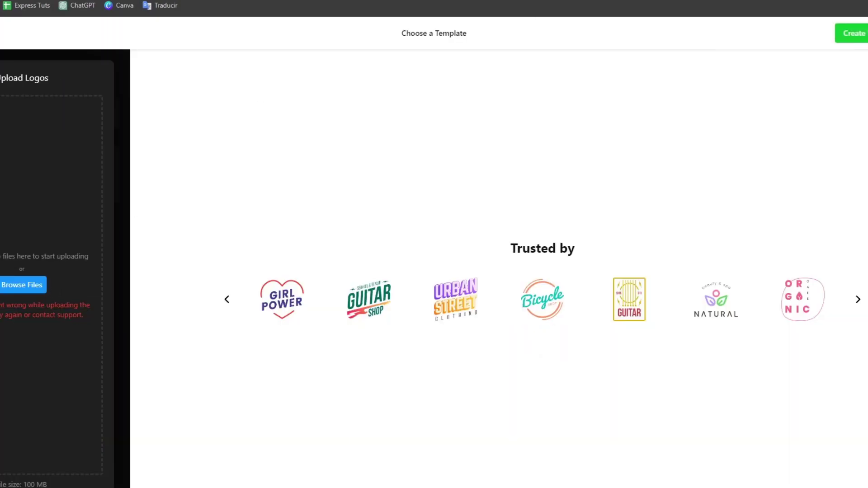
{"action": "left_click_drag", "start_coordinate": [785, 39], "coordinate": [62, 247]}
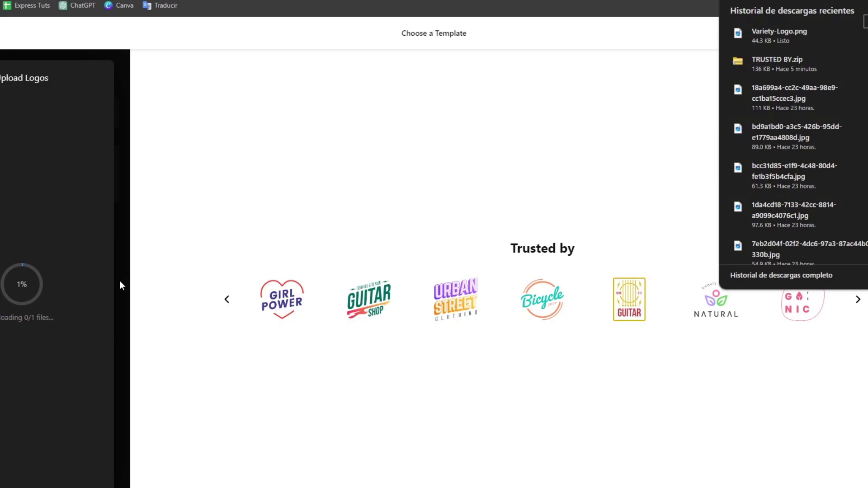
{"action": "key", "text": "ctrl+Tab"}
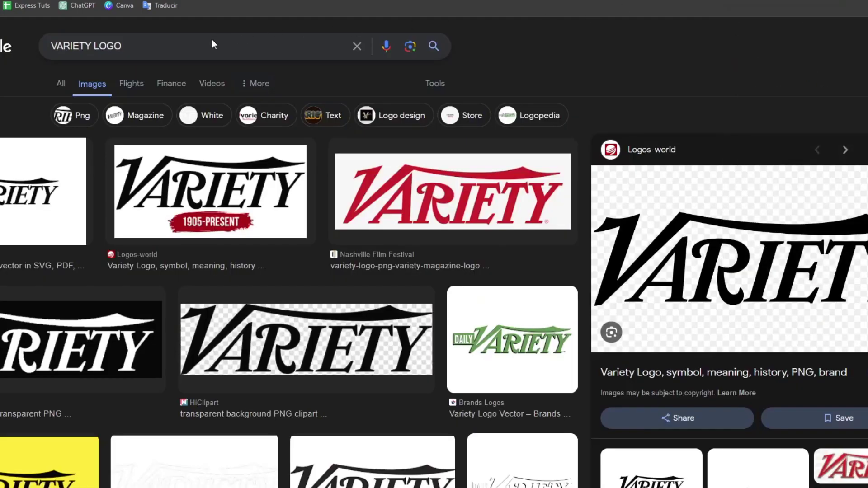
{"action": "left_click", "coordinate": [212, 40]}
{"action": "triple_click", "coordinate": [77, 44]}
{"action": "type", "text": "t"}
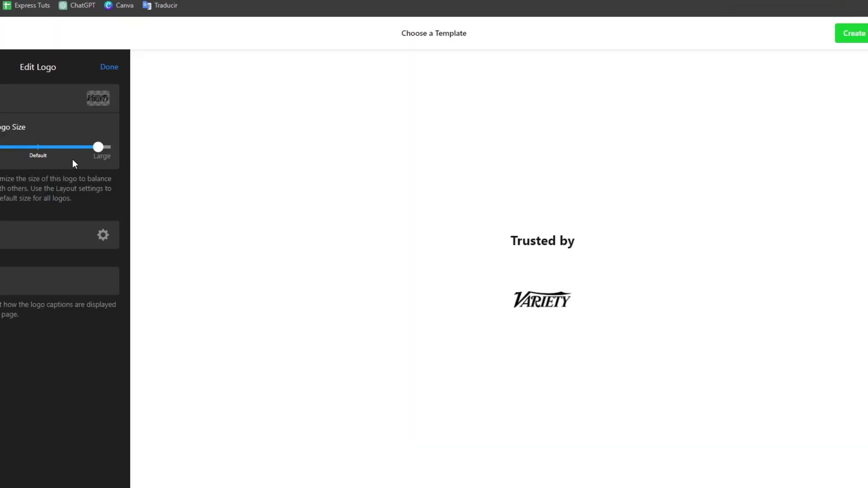
- Enlarge the Variety logo to just under Large and finish editing it
{"action": "left_click_drag", "start_coordinate": [72, 159], "coordinate": [161, 168]}
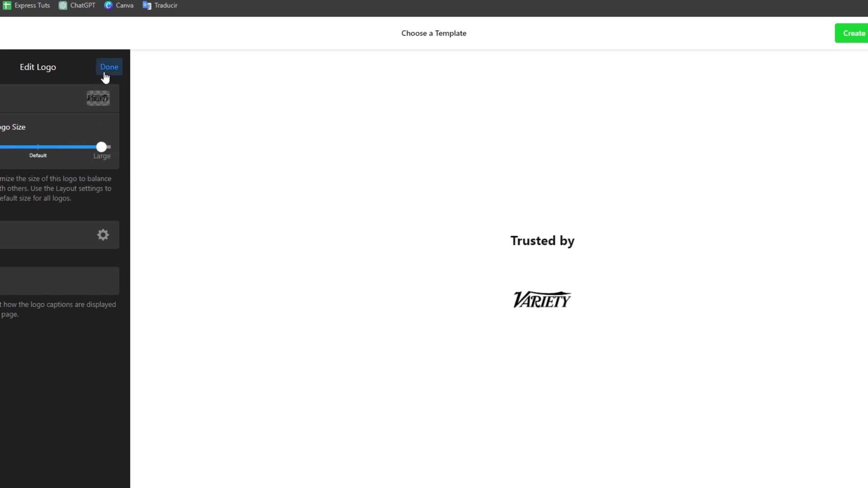
{"action": "left_click", "coordinate": [103, 146]}
{"action": "left_click", "coordinate": [109, 68]}
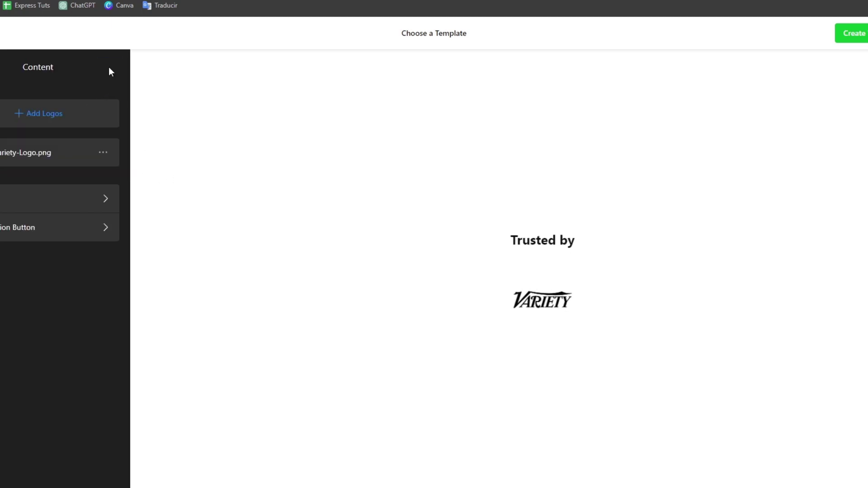
- Add the Billboard logo and enlarge it to near maximum size
{"action": "left_click", "coordinate": [51, 118]}
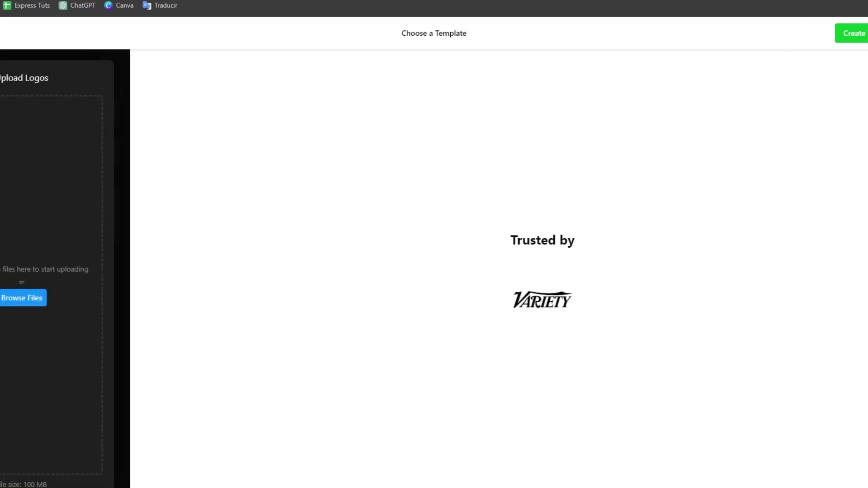
{"action": "left_click_drag", "start_coordinate": [772, 41], "coordinate": [11, 291]}
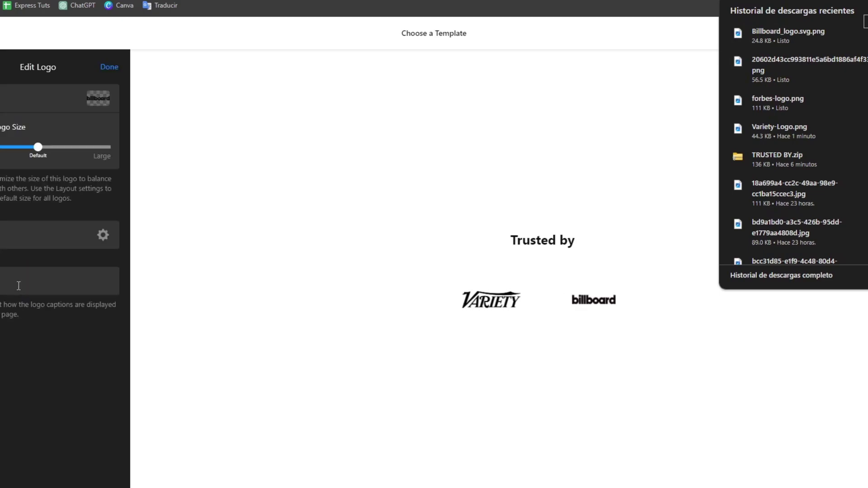
{"action": "left_click_drag", "start_coordinate": [35, 147], "coordinate": [94, 163]}
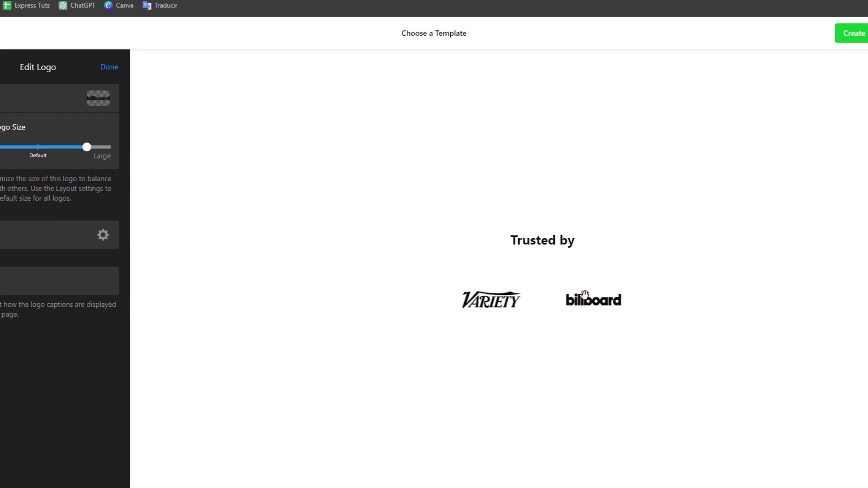
{"action": "left_click", "coordinate": [101, 70]}
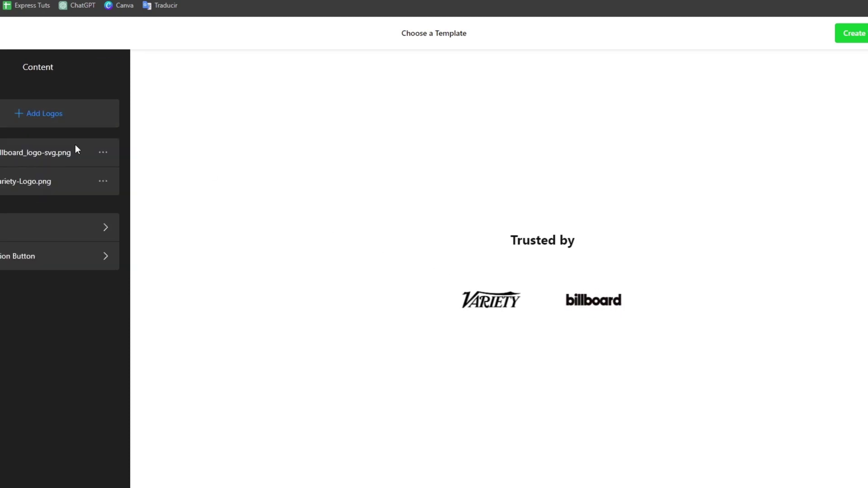
- Add the Nike logo, enlarged above the default size
{"action": "left_click", "coordinate": [44, 113]}
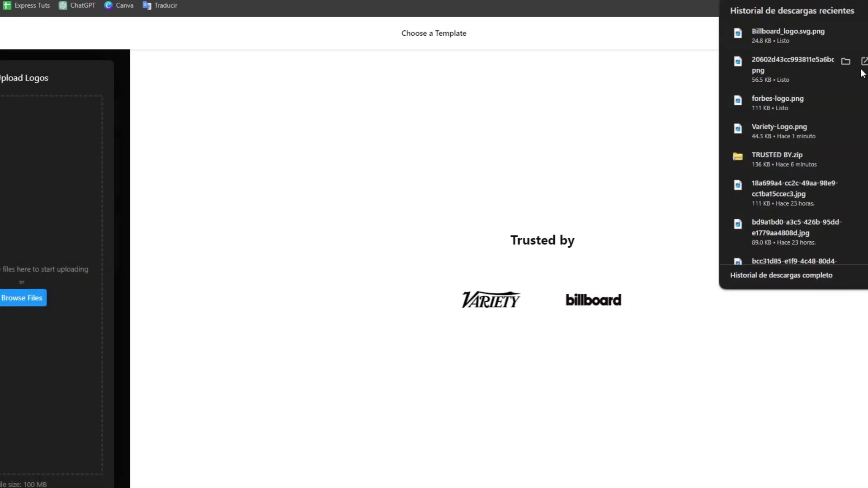
{"action": "left_click_drag", "start_coordinate": [796, 78], "coordinate": [58, 244]}
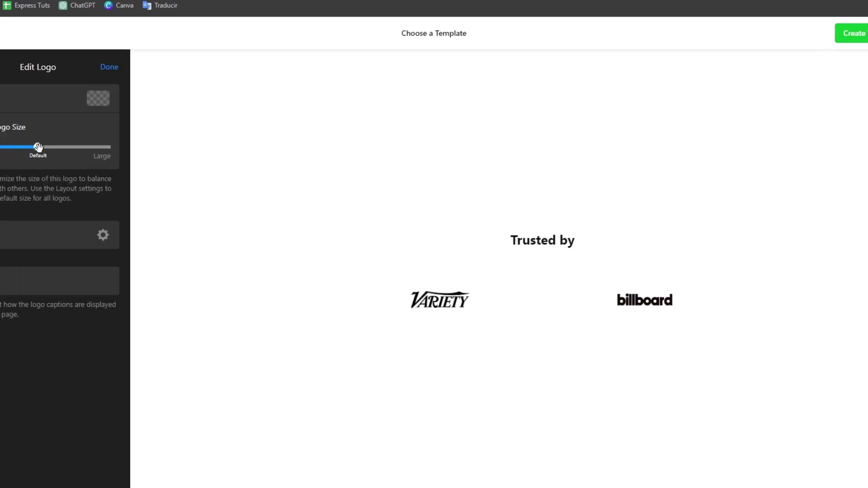
{"action": "left_click_drag", "start_coordinate": [39, 147], "coordinate": [90, 149]}
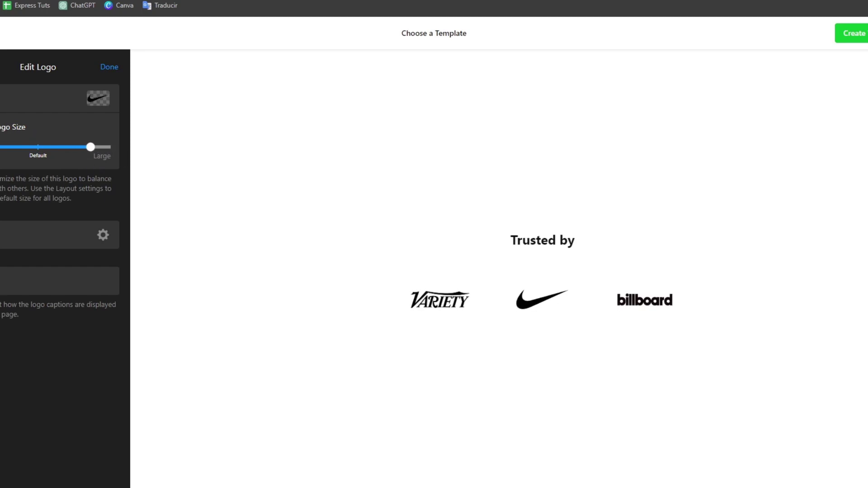
{"action": "left_click", "coordinate": [109, 67]}
- Upload forbes-logo.png as a new logo and open its size settings
{"action": "left_click", "coordinate": [73, 115]}
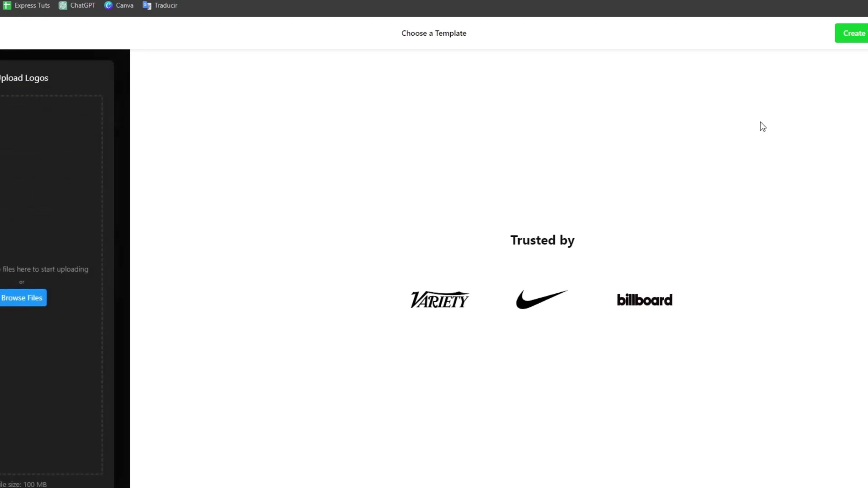
{"action": "left_click_drag", "start_coordinate": [783, 113], "coordinate": [62, 276]}
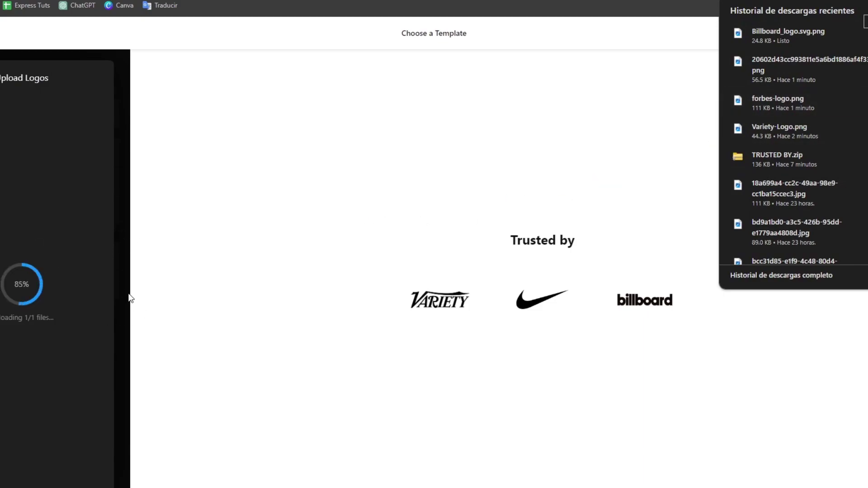
{"action": "left_click", "coordinate": [616, 307]}
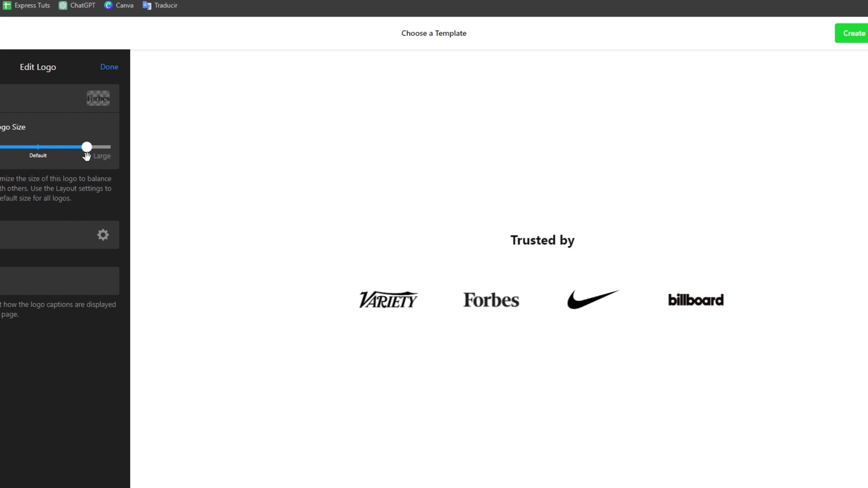
- Finish the Forbes logo, set the layout to Ticker, and raise logo height to 156px
{"action": "left_click", "coordinate": [113, 69]}
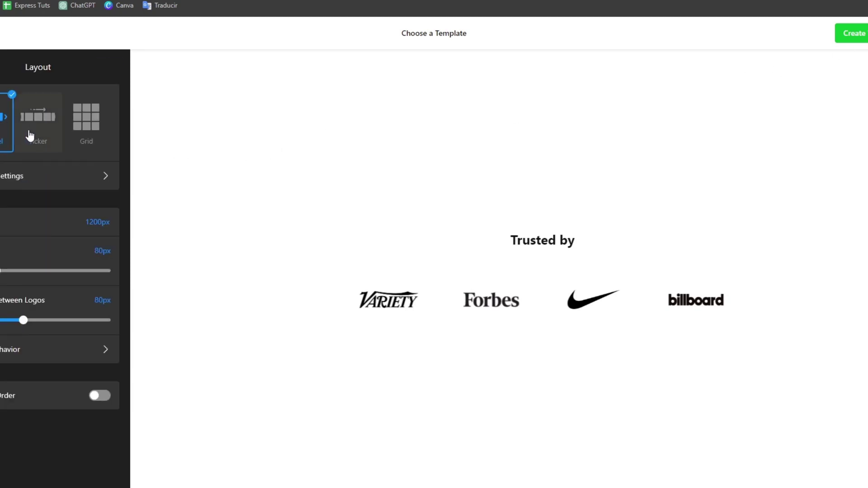
{"action": "left_click", "coordinate": [48, 129]}
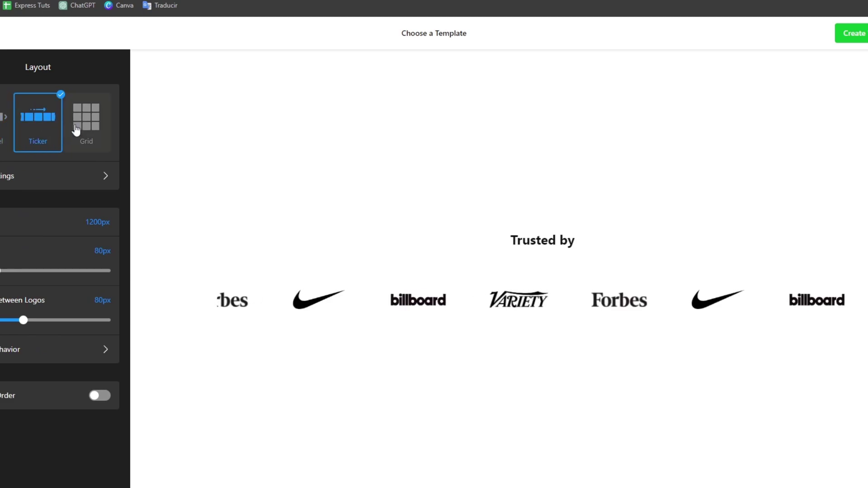
{"action": "left_click", "coordinate": [84, 129]}
{"action": "left_click", "coordinate": [39, 132]}
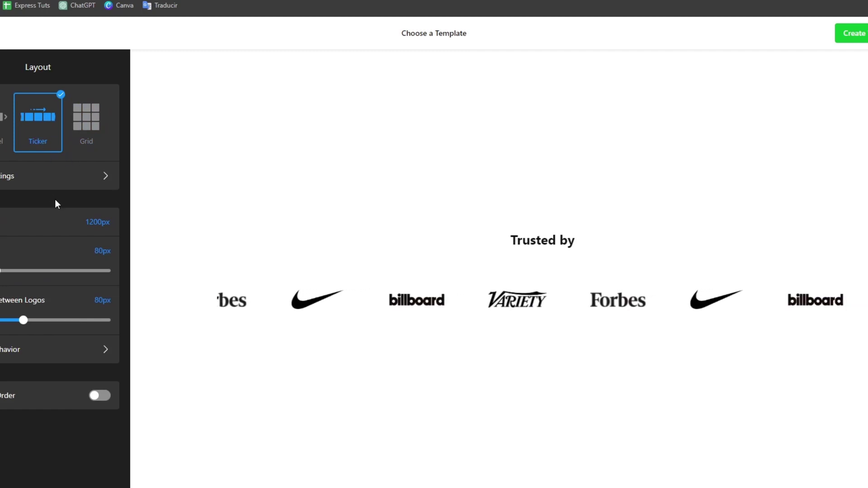
{"action": "left_click_drag", "start_coordinate": [2, 270], "coordinate": [42, 264]}
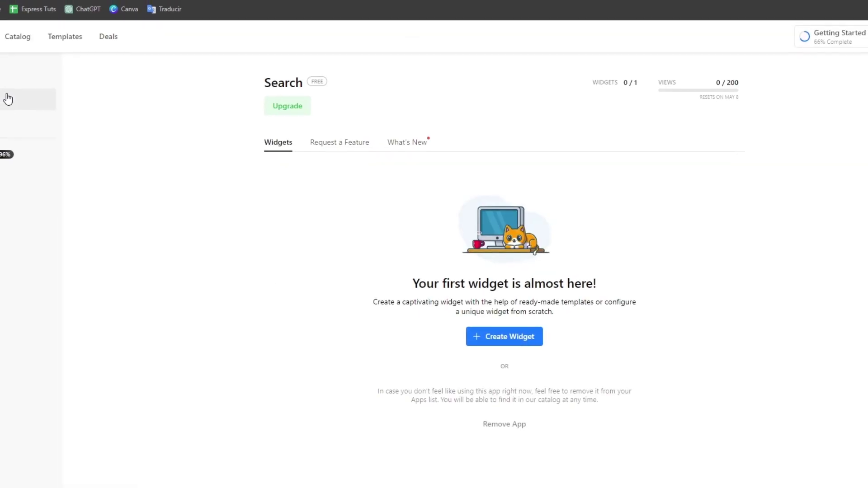
- Open the Logo Showcase app dashboard and the Shopify store's themes
{"action": "left_click", "coordinate": [67, 107]}
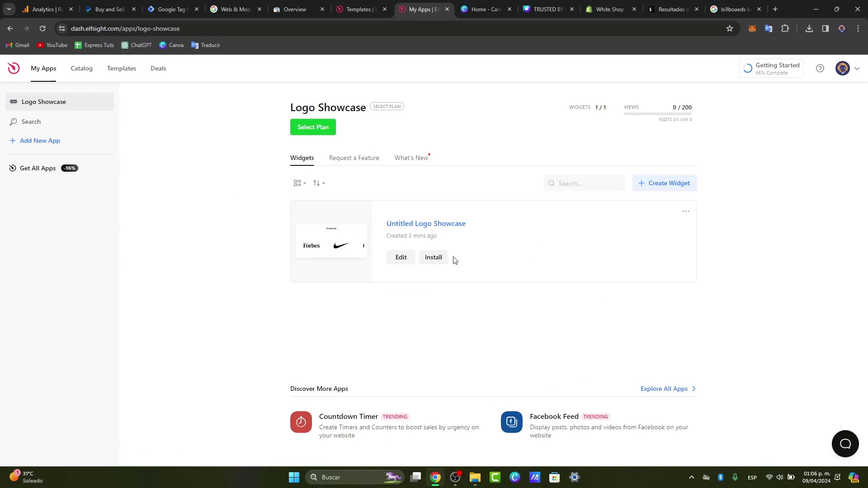
{"action": "left_click", "coordinate": [604, 10]}
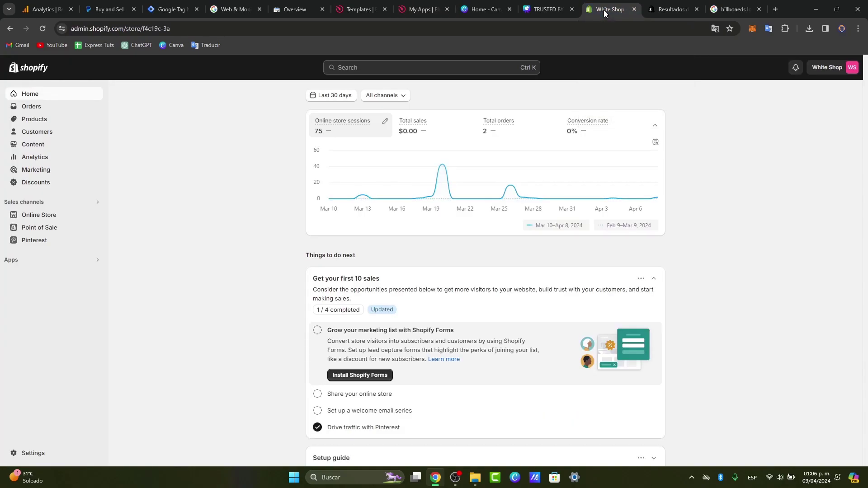
{"action": "left_click", "coordinate": [49, 220]}
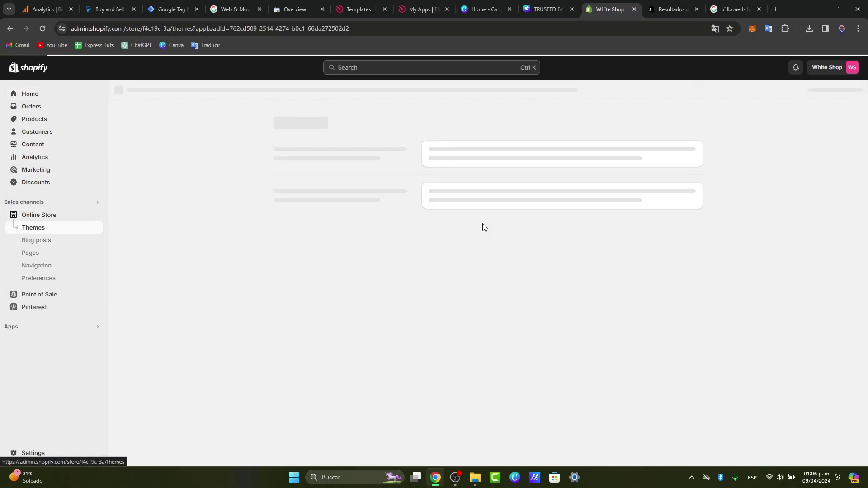
- Install the Logo Showcase widget on the Free plan to get its embed code
{"action": "left_click", "coordinate": [550, 10]}
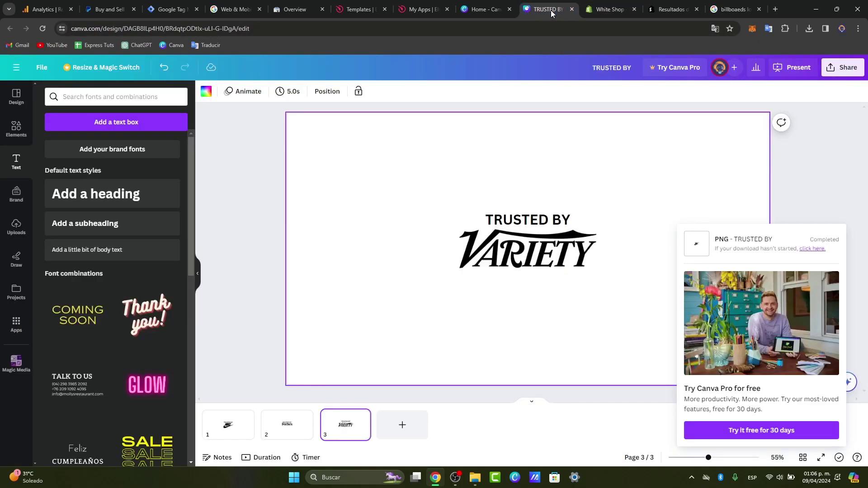
{"action": "left_click", "coordinate": [422, 9]}
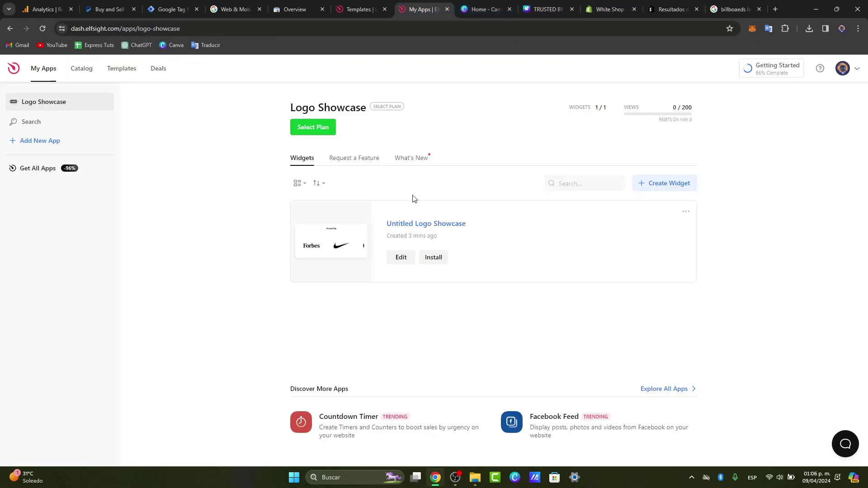
{"action": "left_click", "coordinate": [435, 259]}
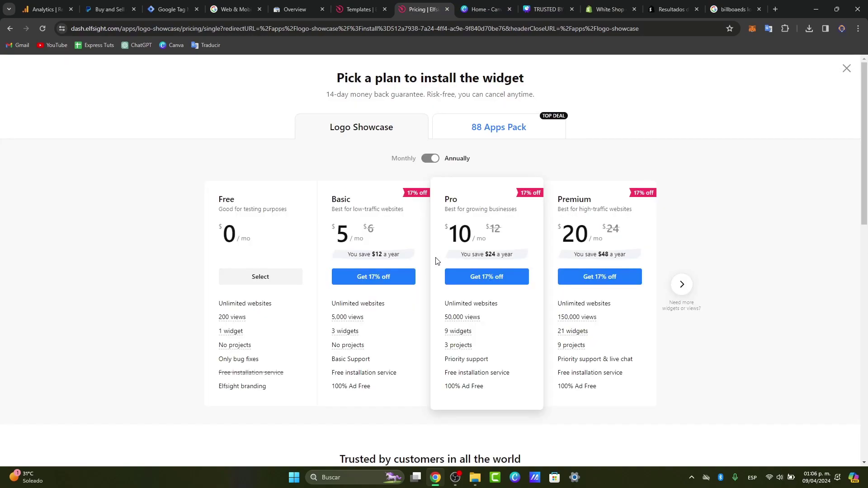
{"action": "left_click", "coordinate": [296, 284]}
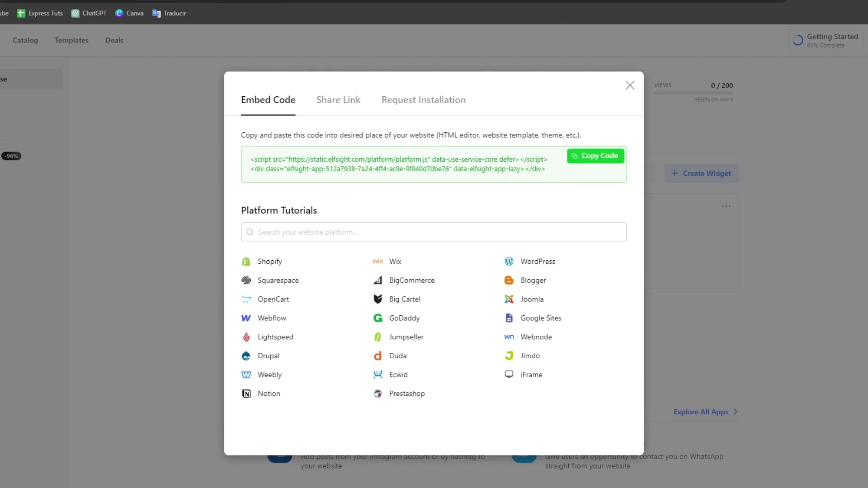
- Go back to the store's themes page and open the Origin theme in the customizer
{"action": "left_click", "coordinate": [607, 2]}
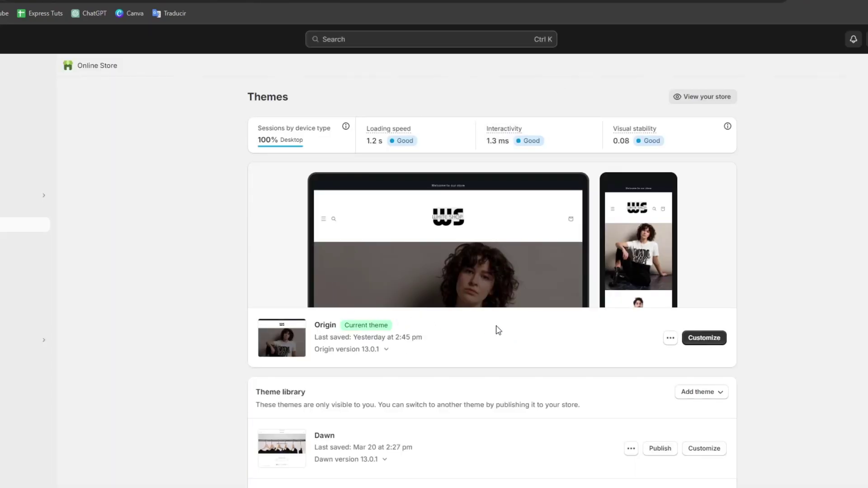
{"action": "left_click", "coordinate": [704, 338]}
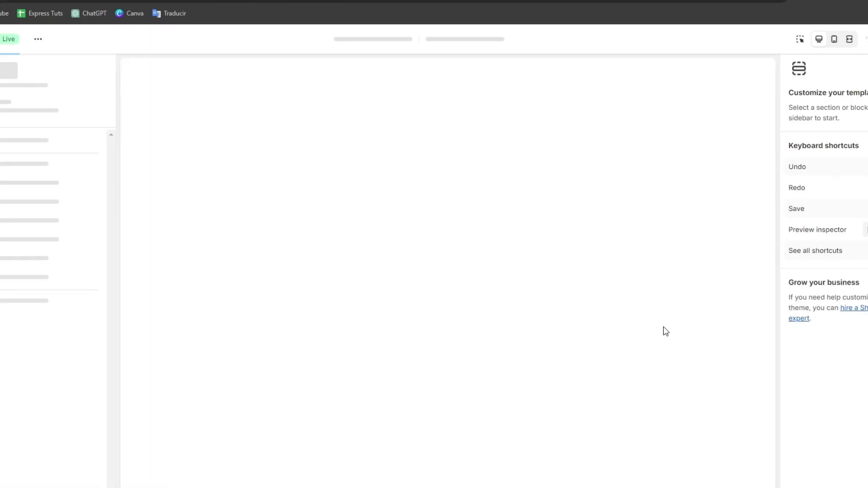
{"action": "scroll", "coordinate": [593, 341], "scroll_direction": "down", "scroll_amount": 5}
{"action": "scroll", "coordinate": [592, 342], "scroll_direction": "down", "scroll_amount": 5}
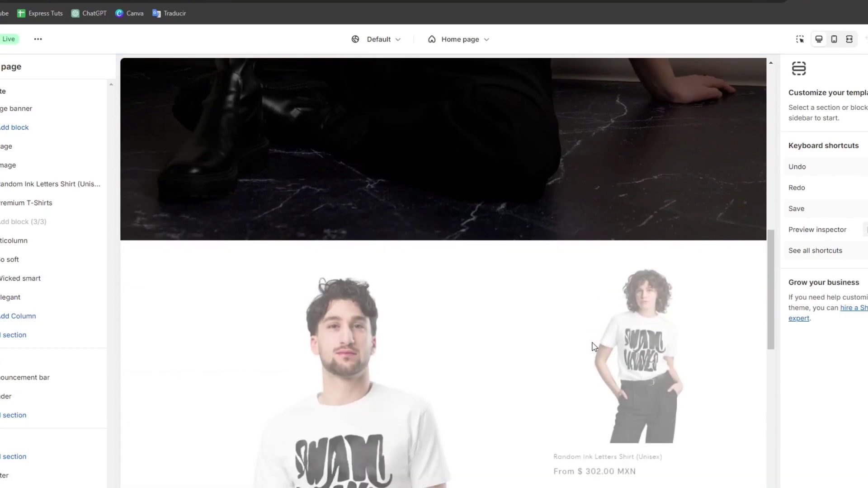
{"action": "scroll", "coordinate": [591, 344], "scroll_direction": "up", "scroll_amount": 2}
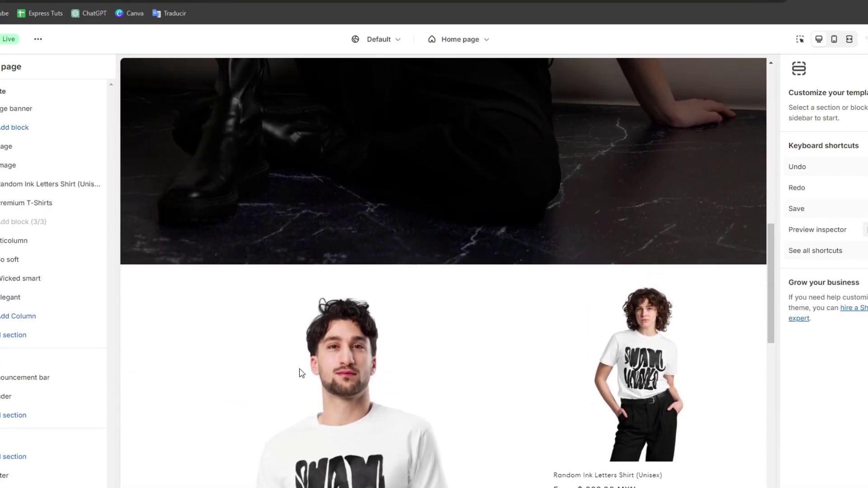
{"action": "scroll", "coordinate": [302, 373], "scroll_direction": "down", "scroll_amount": 1}
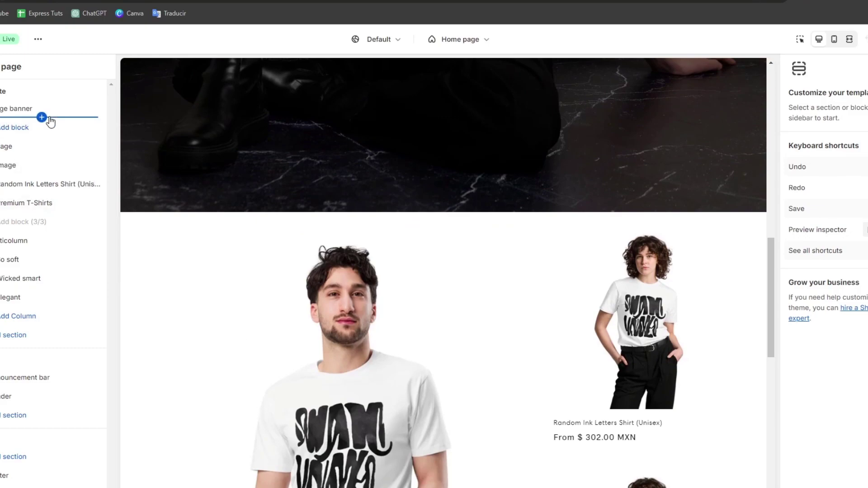
{"action": "scroll", "coordinate": [421, 200], "scroll_direction": "up", "scroll_amount": 2}
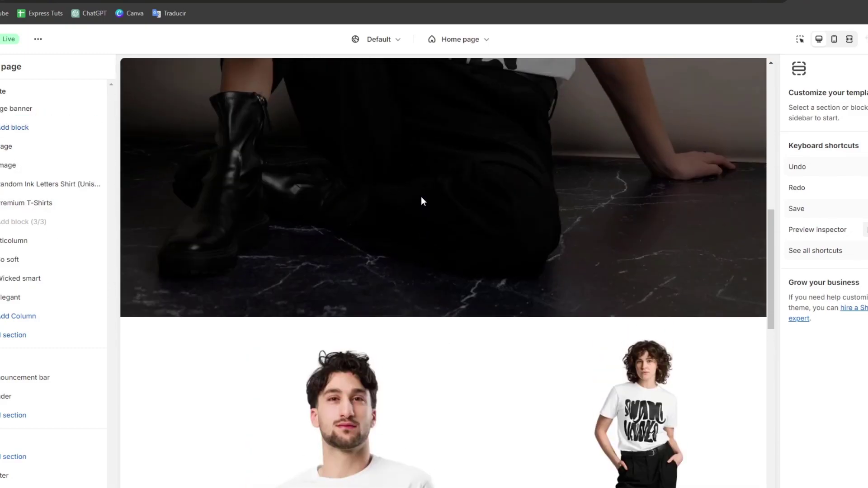
- Add a Custom Liquid section to the homepage
{"action": "left_click", "coordinate": [17, 128]}
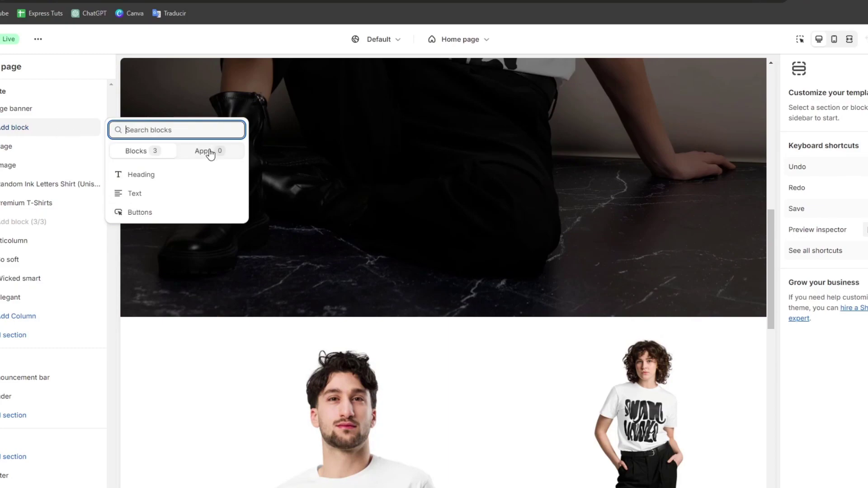
{"action": "left_click", "coordinate": [9, 335]}
{"action": "scroll", "coordinate": [174, 371], "scroll_direction": "down", "scroll_amount": 2}
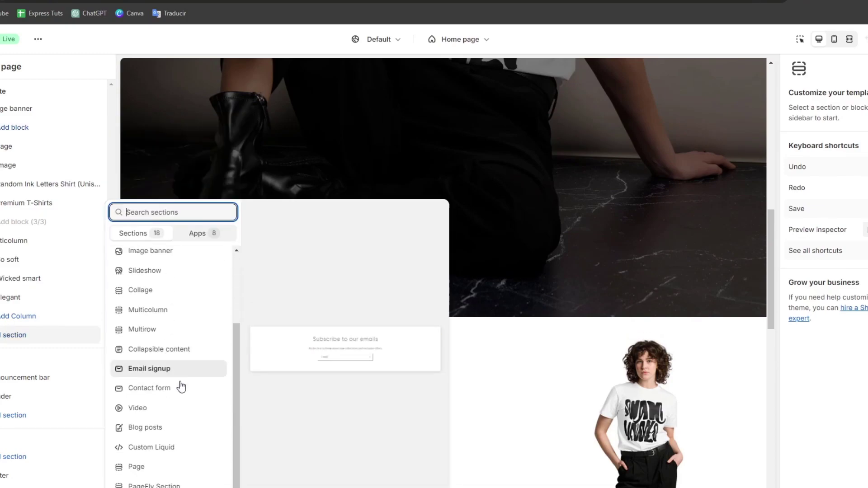
{"action": "left_click", "coordinate": [176, 450]}
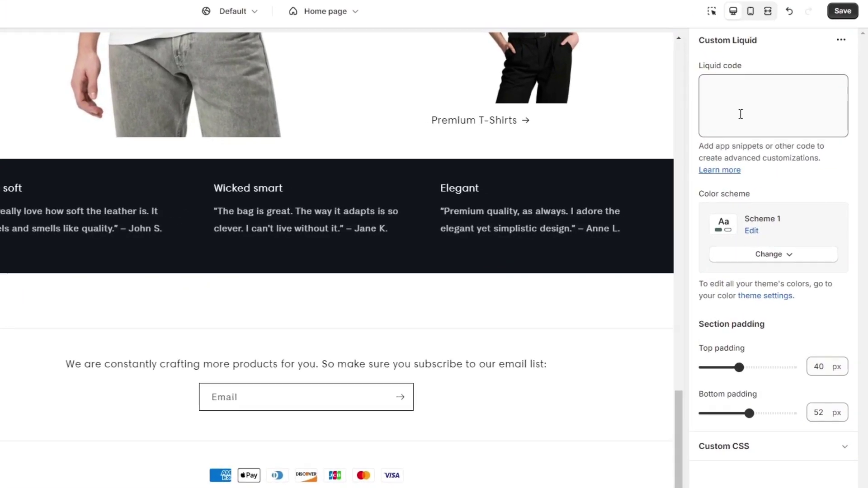
- Paste the Elfsight embed code into the Liquid code field and save the homepage
{"action": "left_click", "coordinate": [773, 145]}
{"action": "type", "text": "<script src=\"https://static.elfsight.com/platform/platform.js\" data-use-service-core defer></script> <div class=\"elfsight-app-512a7938-7a24-4ff4-ac9e-9f840d70be76\" data-elfsight-app-lazy></div>"}
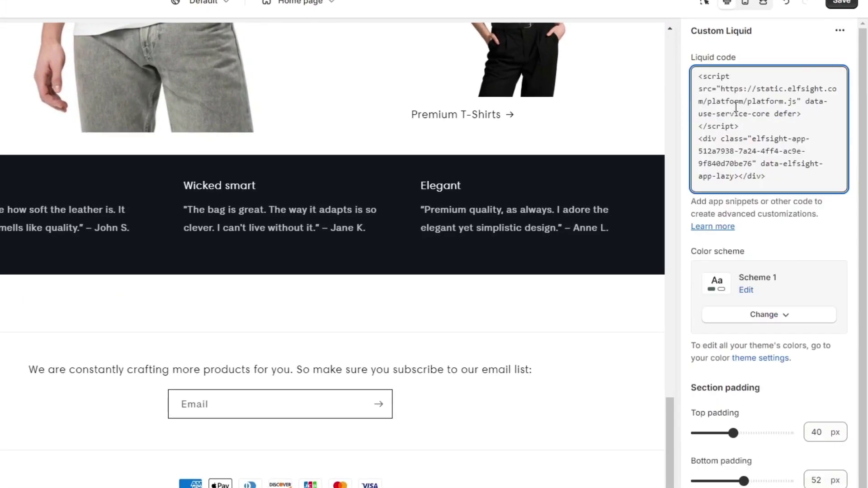
{"action": "left_click", "coordinate": [796, 219]}
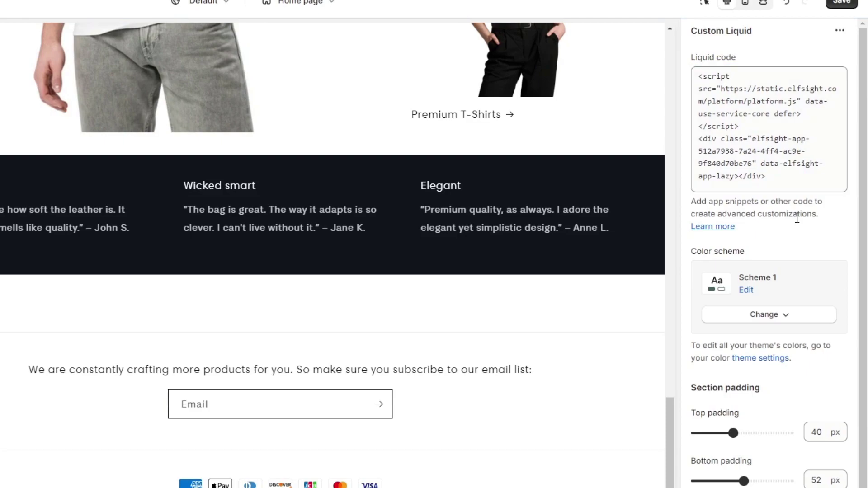
{"action": "key", "text": "ctrl+s"}
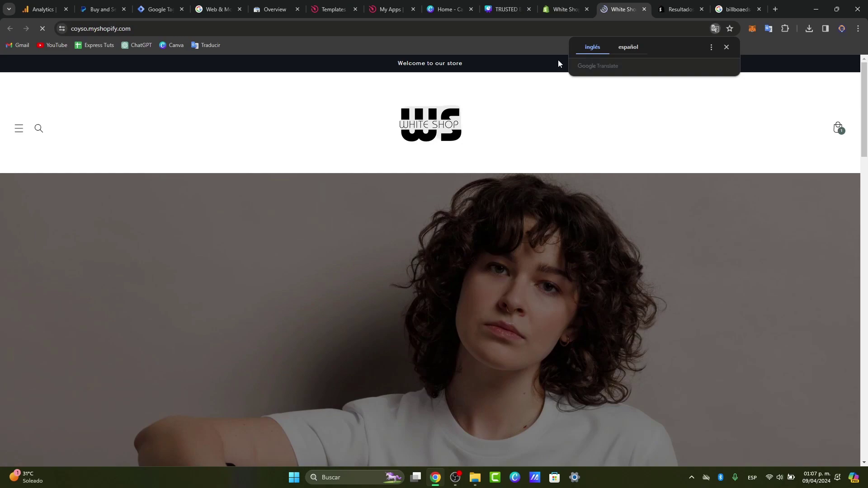
- Scroll the live store to the Trusted by logo carousel and click the free-widget badge's X
{"action": "left_click", "coordinate": [726, 48]}
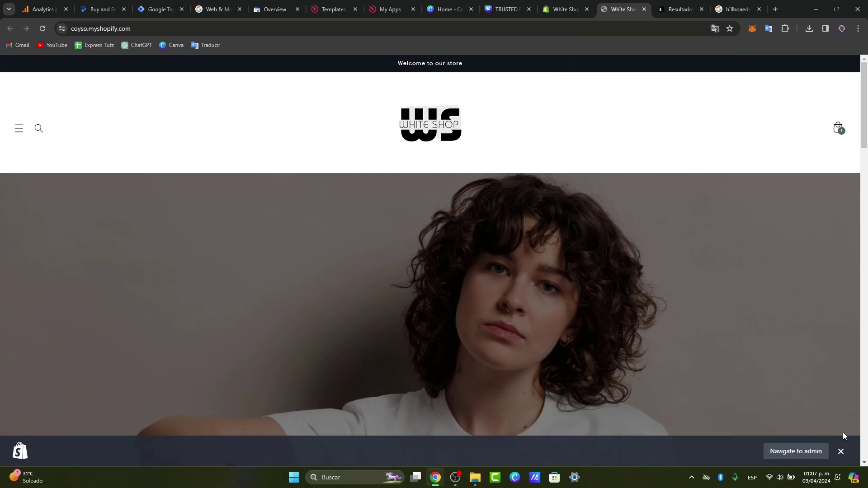
{"action": "scroll", "coordinate": [571, 240], "scroll_direction": "down", "scroll_amount": 10}
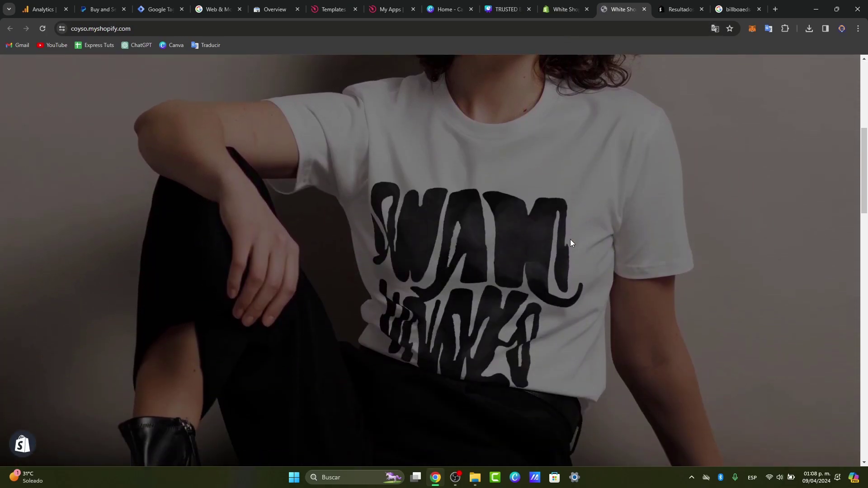
{"action": "scroll", "coordinate": [570, 240], "scroll_direction": "down", "scroll_amount": 10}
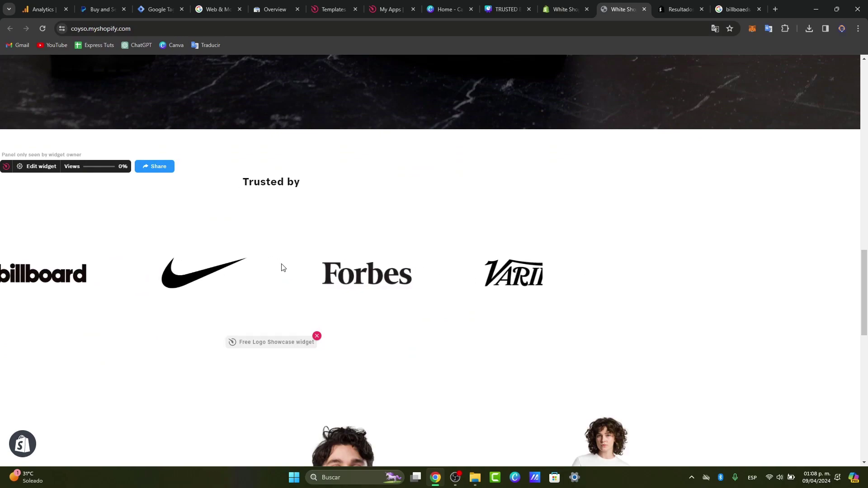
{"action": "scroll", "coordinate": [547, 298], "scroll_direction": "down", "scroll_amount": 1}
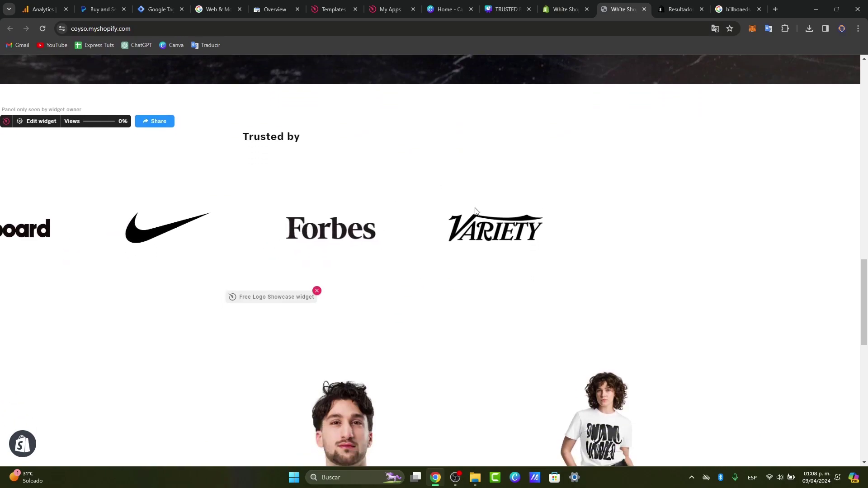
{"action": "left_click", "coordinate": [317, 291]}
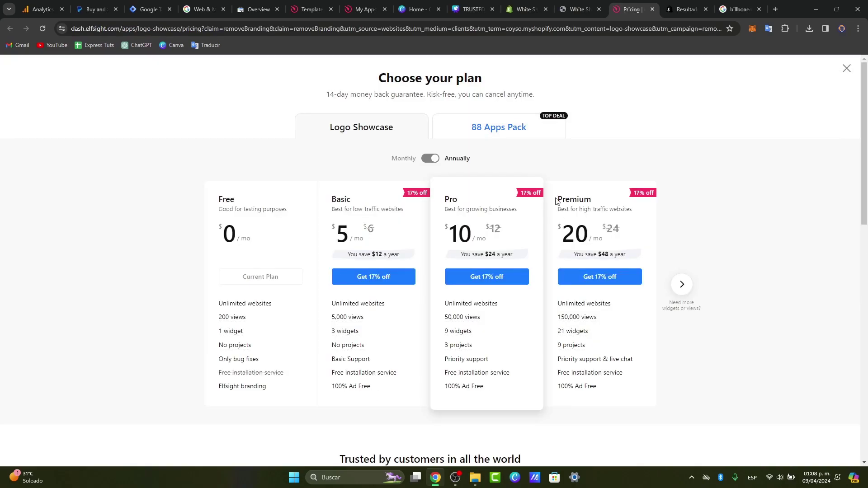
- Switch from the storefront back to the theme editor and view the Trusted by logos in its preview
{"action": "mouse_move", "coordinate": [372, 4]}
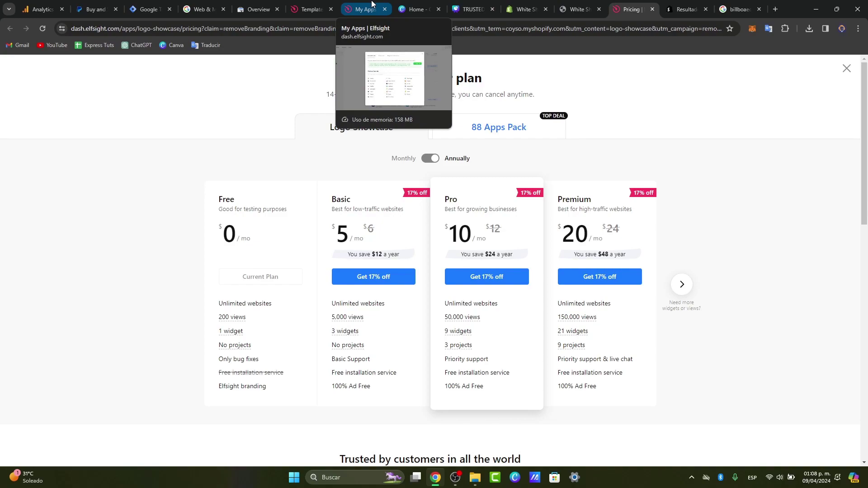
{"action": "left_click", "coordinate": [561, 4]}
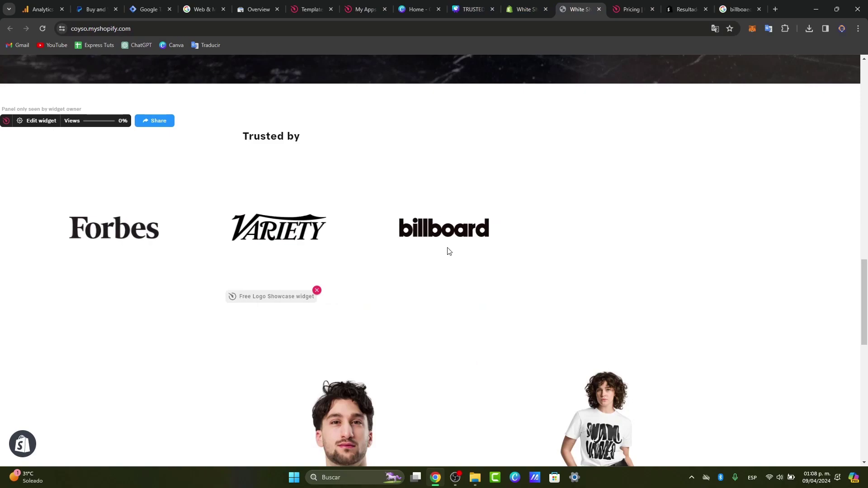
{"action": "scroll", "coordinate": [447, 252], "scroll_direction": "down", "scroll_amount": 2}
{"action": "scroll", "coordinate": [445, 250], "scroll_direction": "up", "scroll_amount": 2}
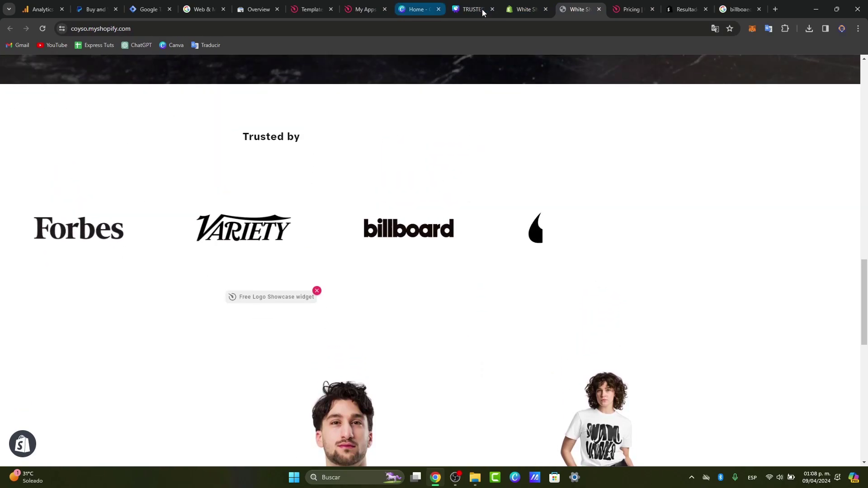
{"action": "left_click", "coordinate": [524, 9]}
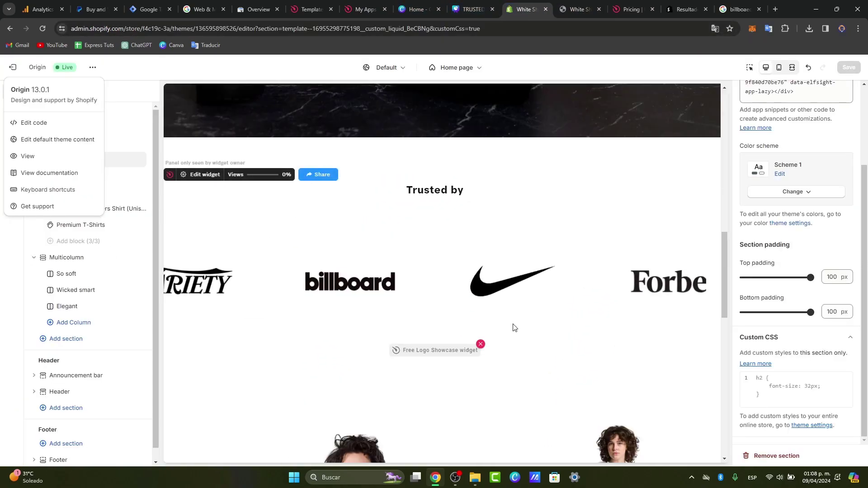
{"action": "scroll", "coordinate": [601, 306], "scroll_direction": "down", "scroll_amount": 3}
{"action": "scroll", "coordinate": [602, 307], "scroll_direction": "up", "scroll_amount": 2}
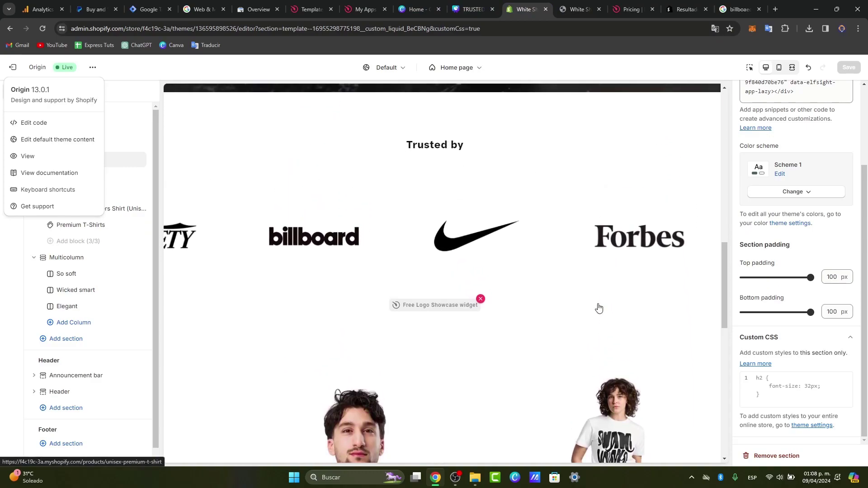